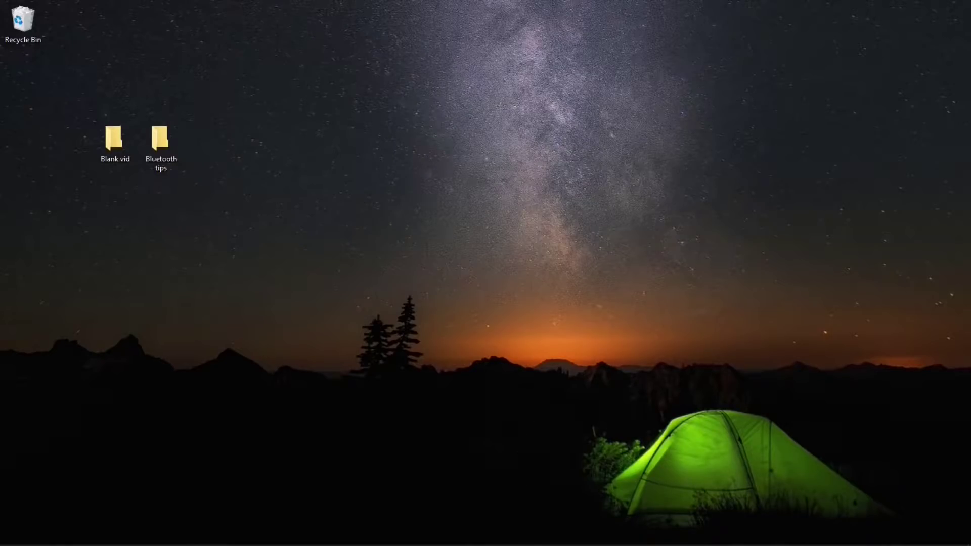
Step: Search 'blue' to open the Bluetooth & other devices settings
click(43, 534)
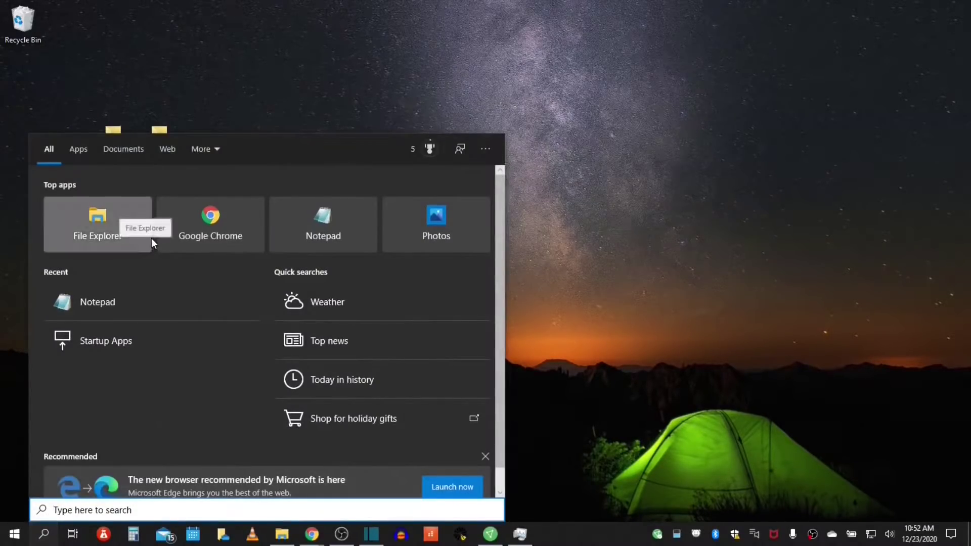
text(blue)
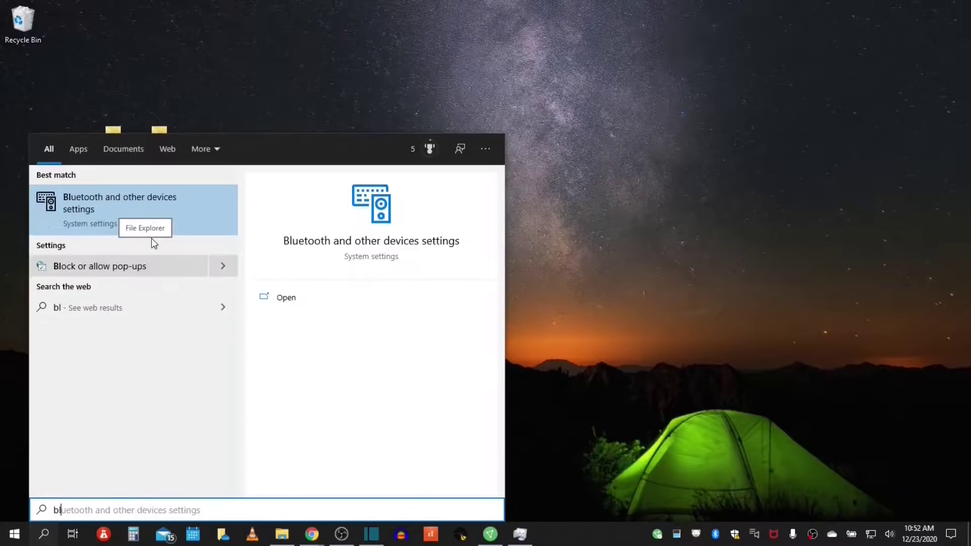
click(121, 204)
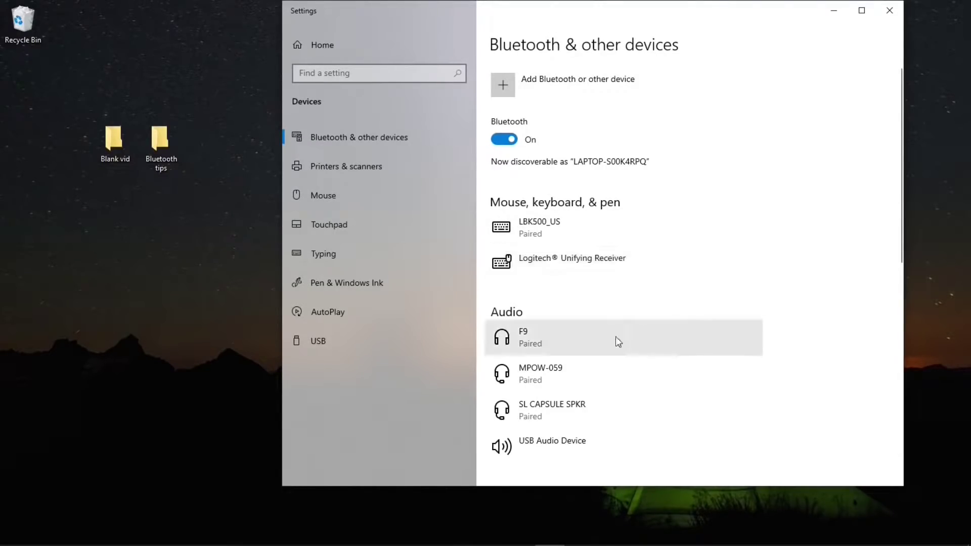
Step: Close Settings and reopen the Devices page through Start and Settings
click(889, 11)
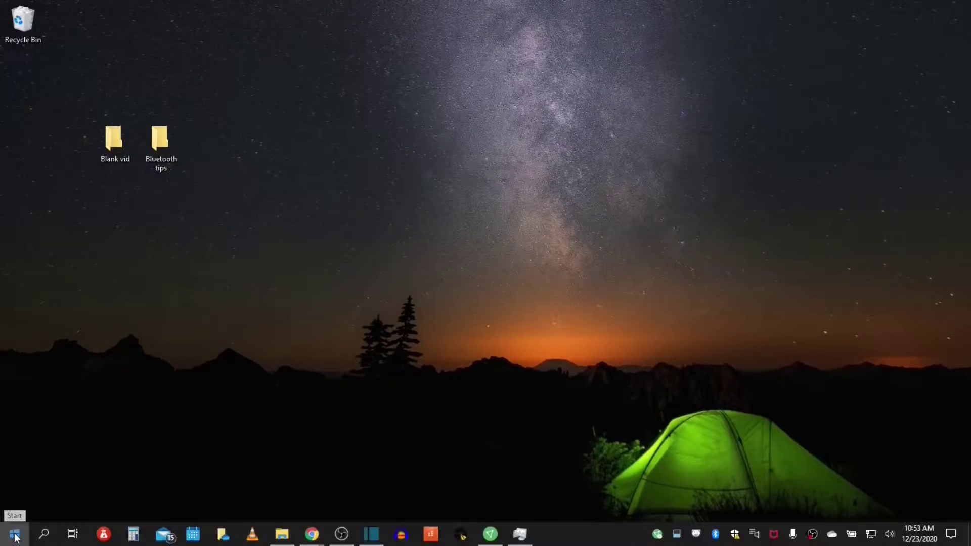
click(14, 534)
click(48, 478)
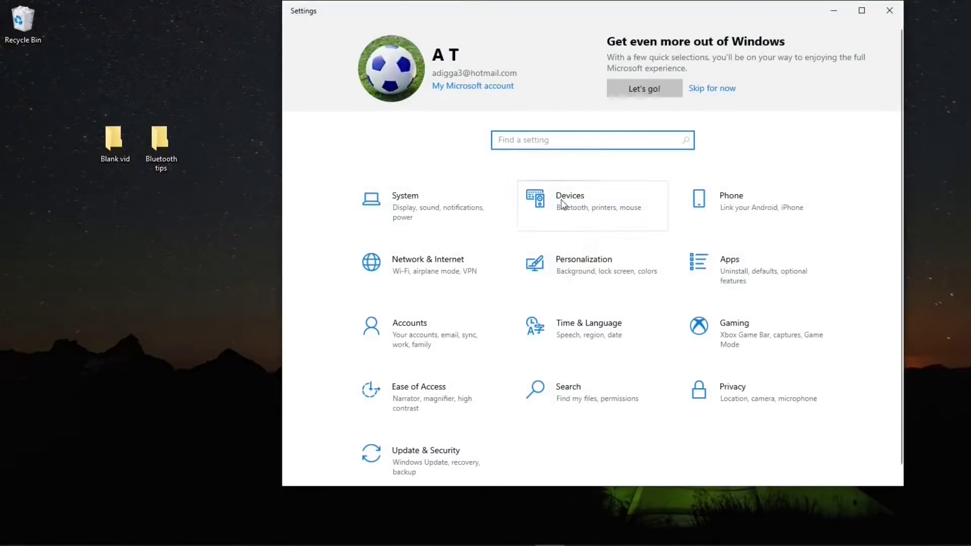
click(561, 201)
Step: Add a Bluetooth device, connect the found SL CAPSULE SPKR headset, and finish pairing
click(503, 83)
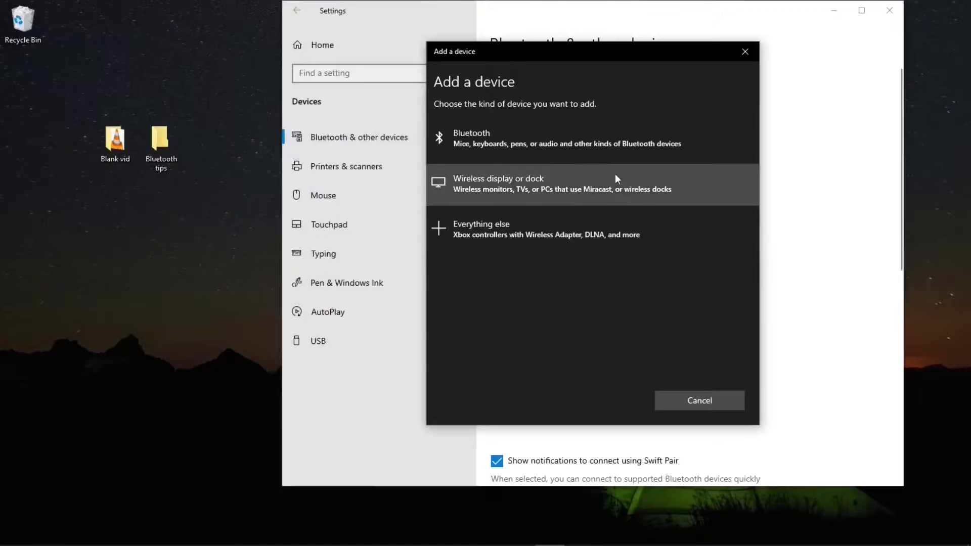
click(509, 134)
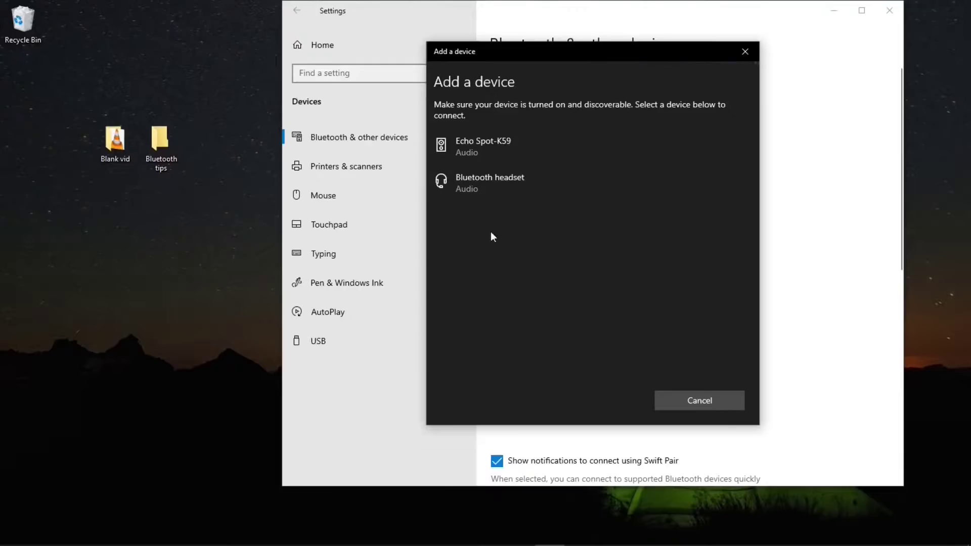
click(481, 191)
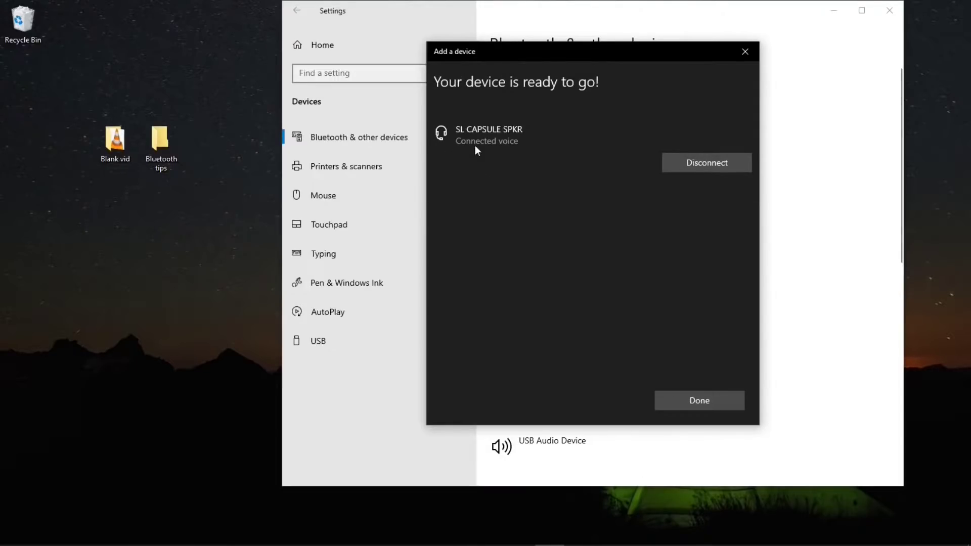
click(709, 395)
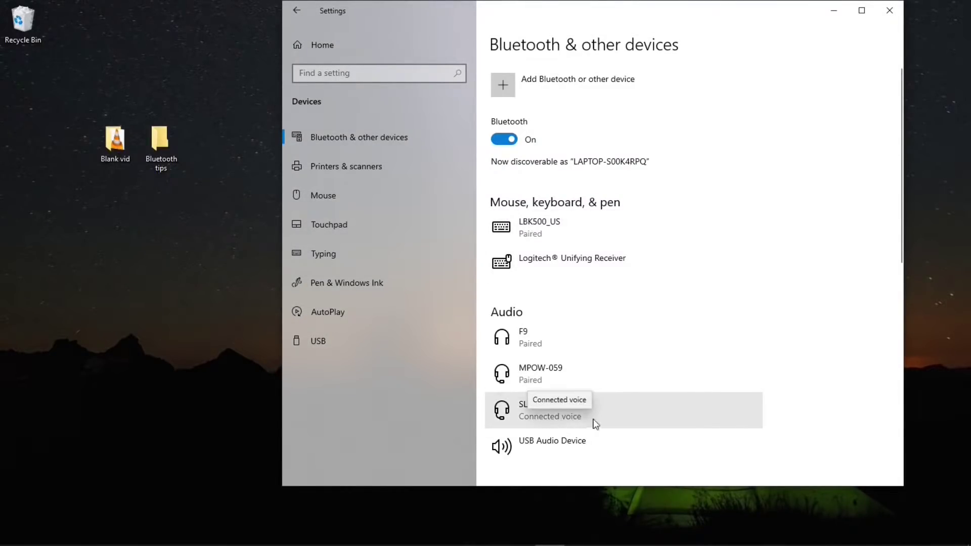
Step: Disconnect the SL CAPSULE SPKR speaker, view the F9 headphones options, and close Settings
click(553, 414)
scroll(653, 310, down, 3)
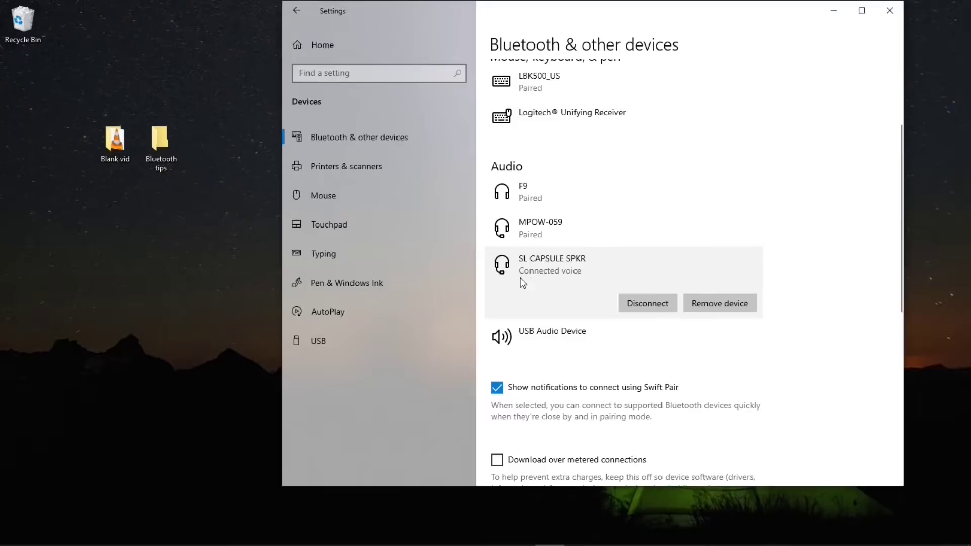
click(643, 306)
click(566, 195)
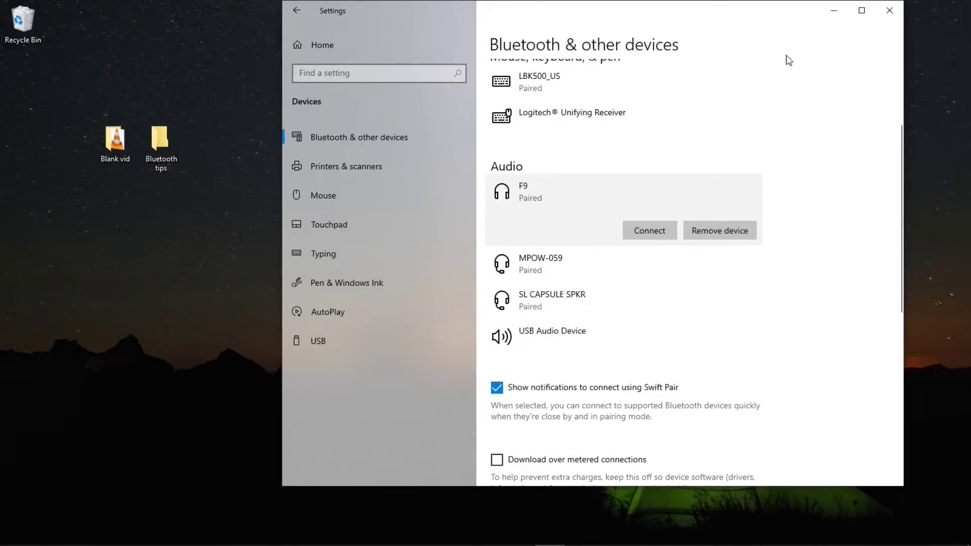
click(889, 15)
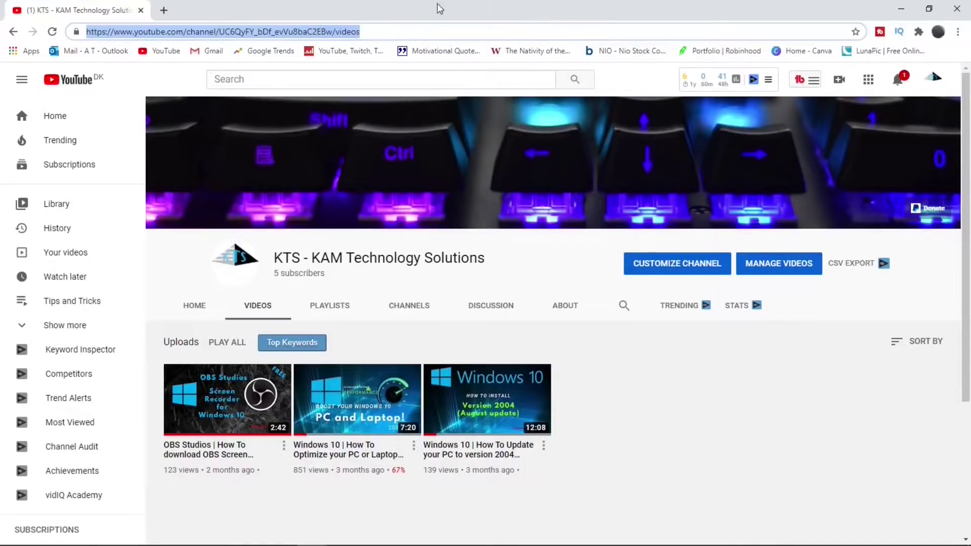
Step: Zoom the YouTube channel page to 125% and switch Chrome to full screen
click(958, 34)
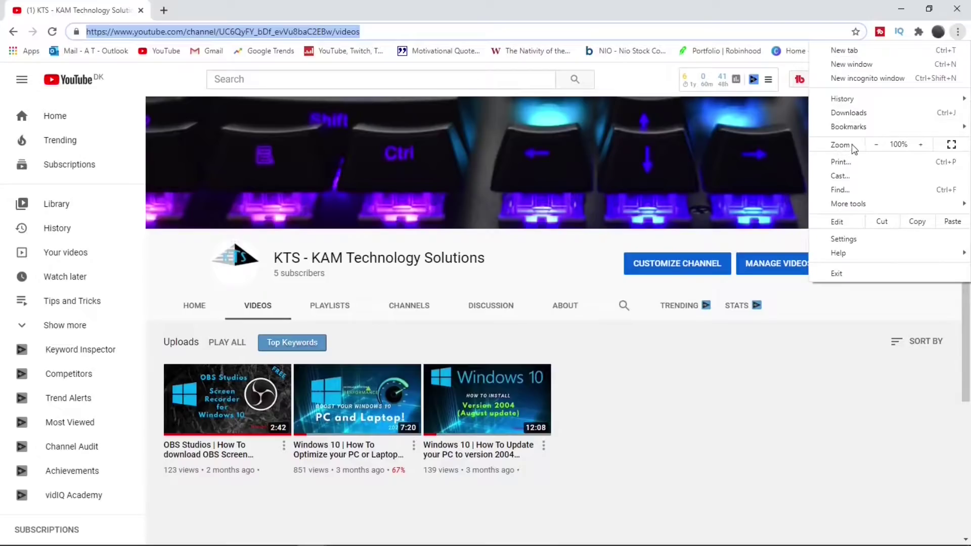
click(922, 144)
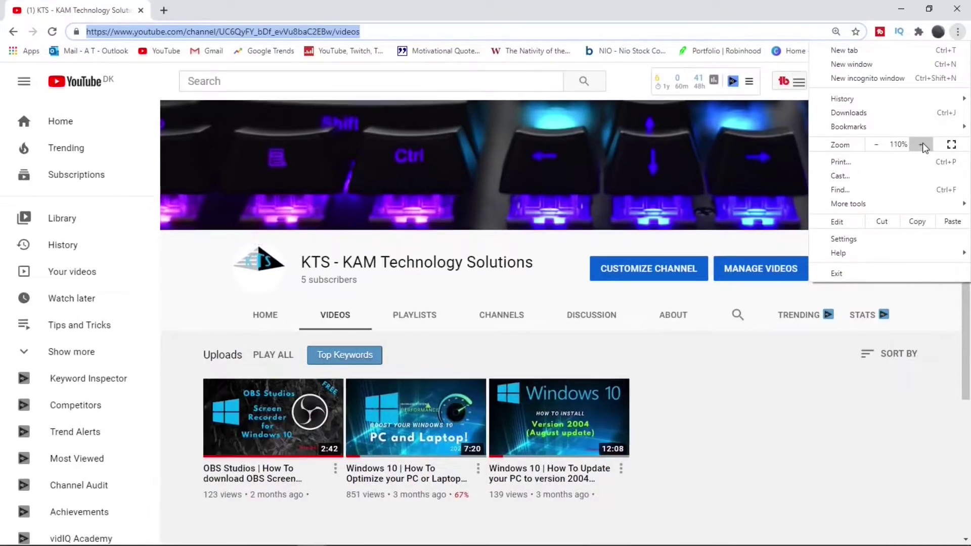
click(922, 144)
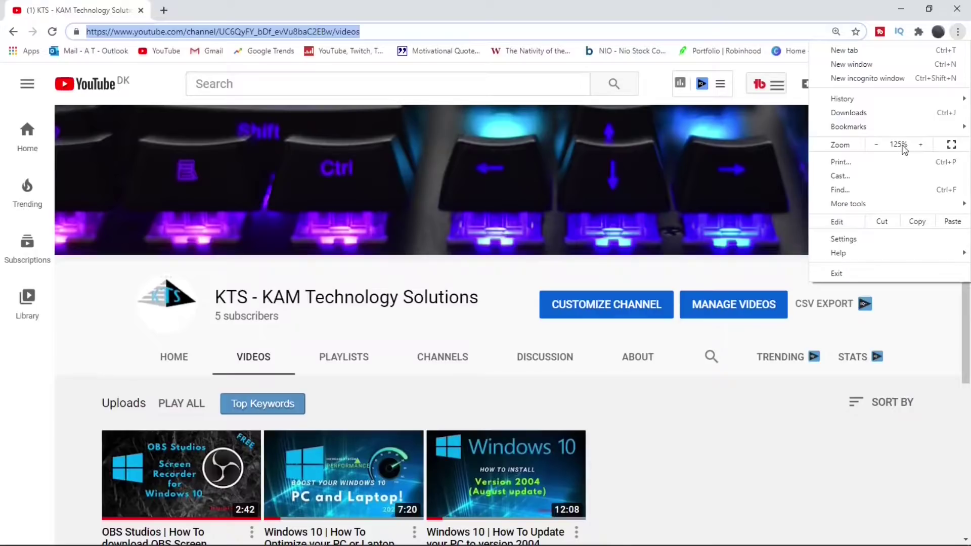
click(950, 145)
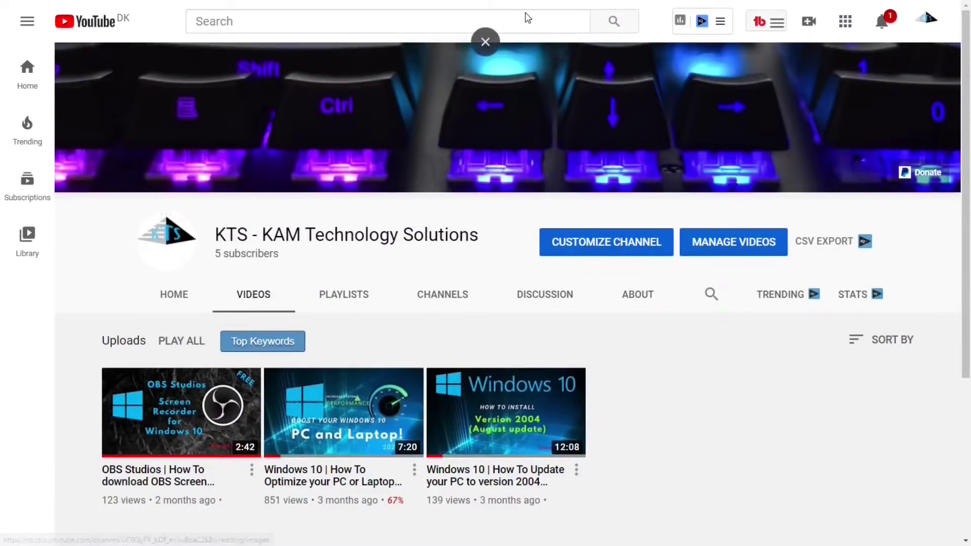
Step: Exit full screen and browse the Bookmarks submenu before dismissing the menu
click(485, 42)
click(958, 31)
mouse_move(891, 126)
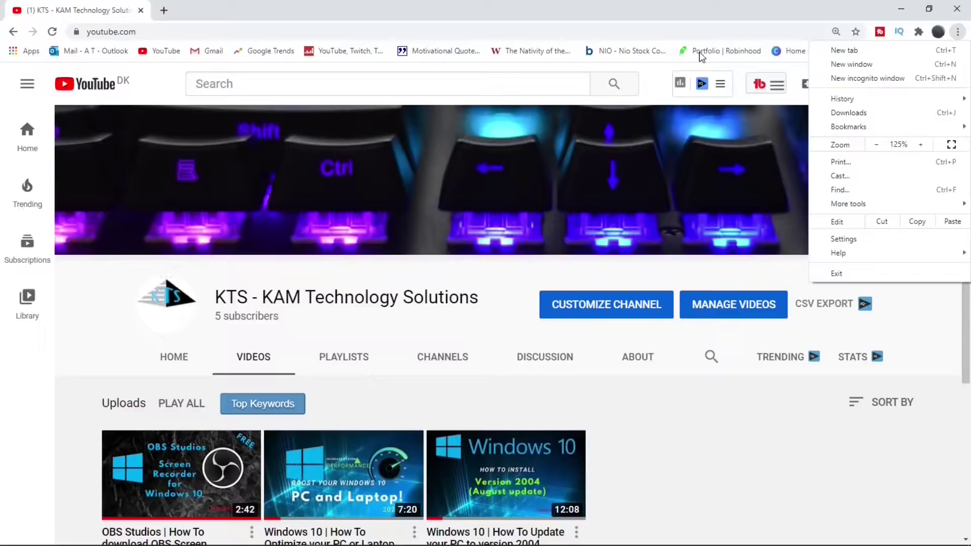
mouse_move(856, 132)
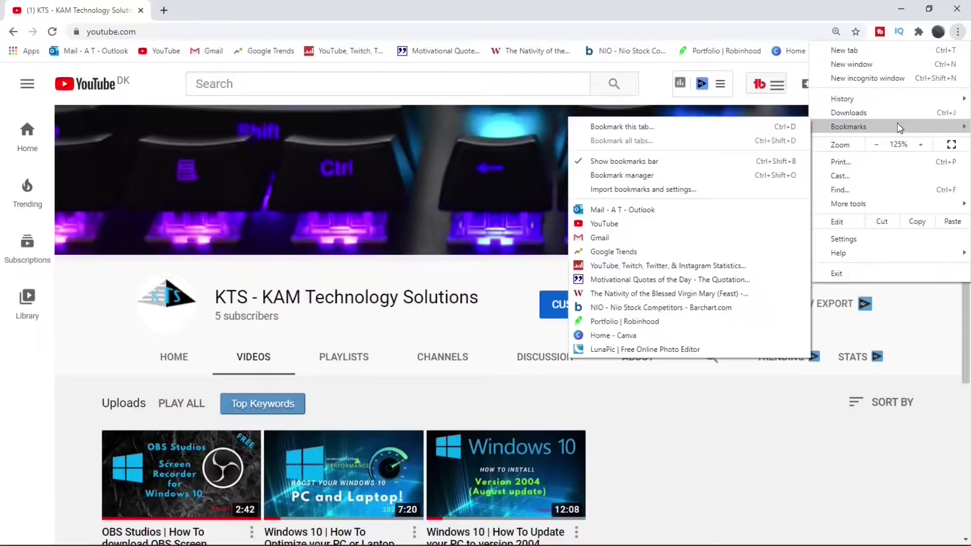
key(Escape)
key(Escape)
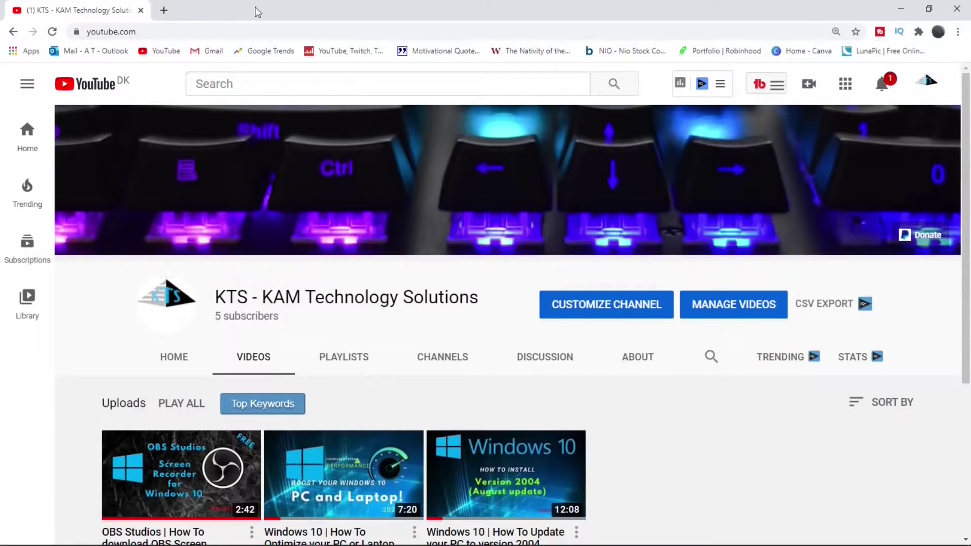
Step: Open a new Google tab and switch between it and the YouTube tab
click(164, 10)
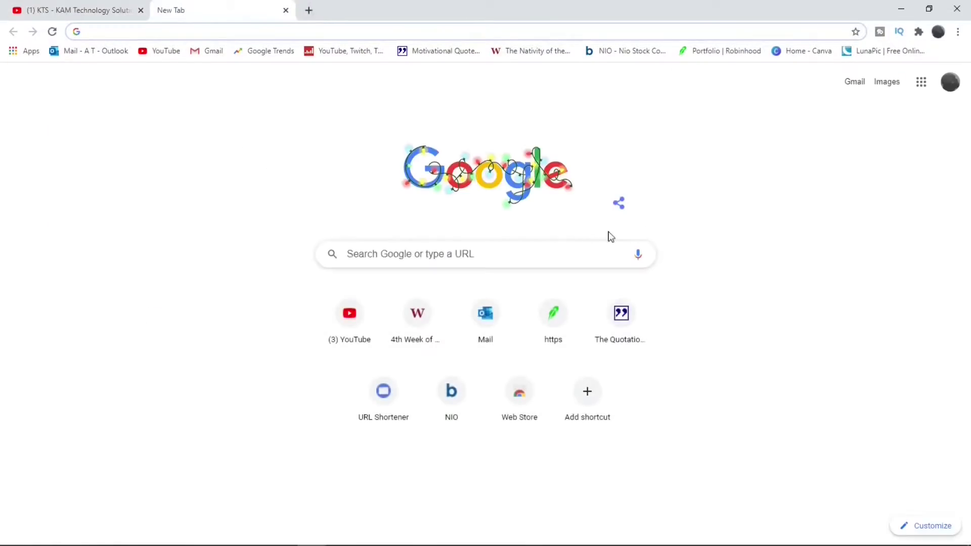
click(72, 9)
click(234, 13)
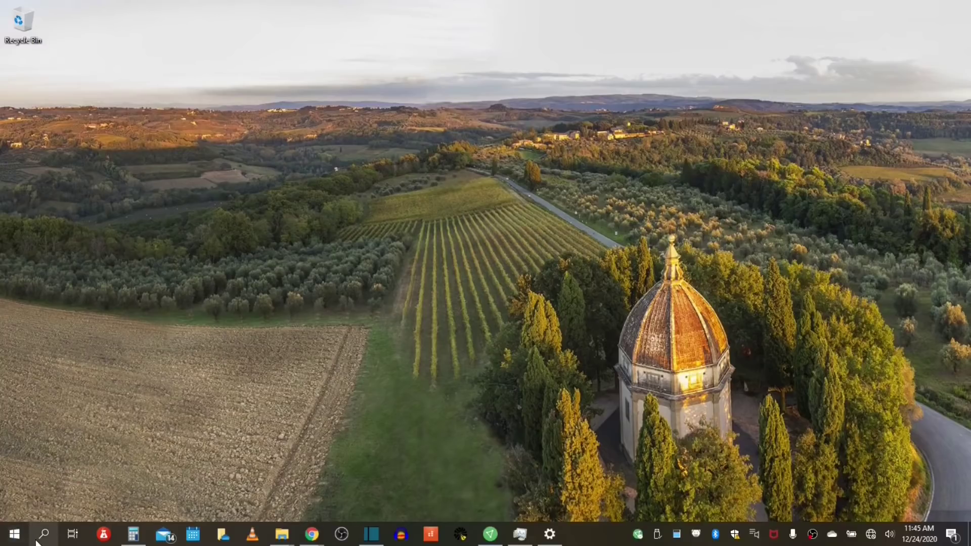
Step: Launch the new Microsoft Edge from the Windows Search recommendation
click(44, 534)
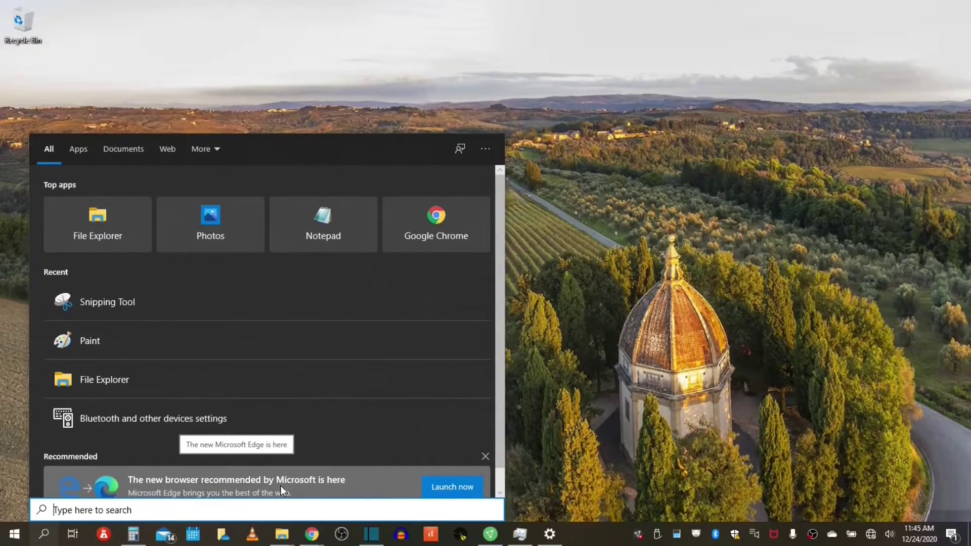
click(454, 485)
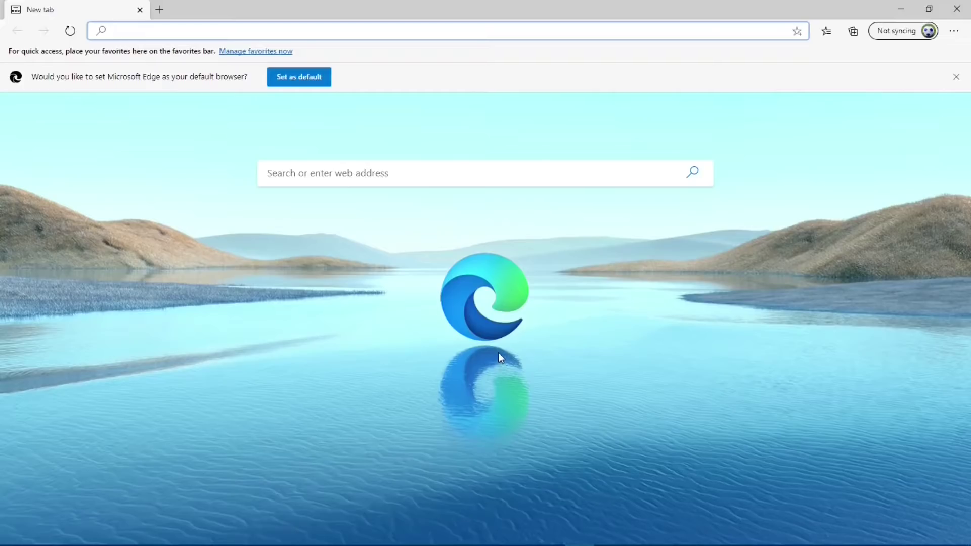
Step: Focus Edge's search box, zoom to 110% and back to 100%, then close the menu
click(437, 176)
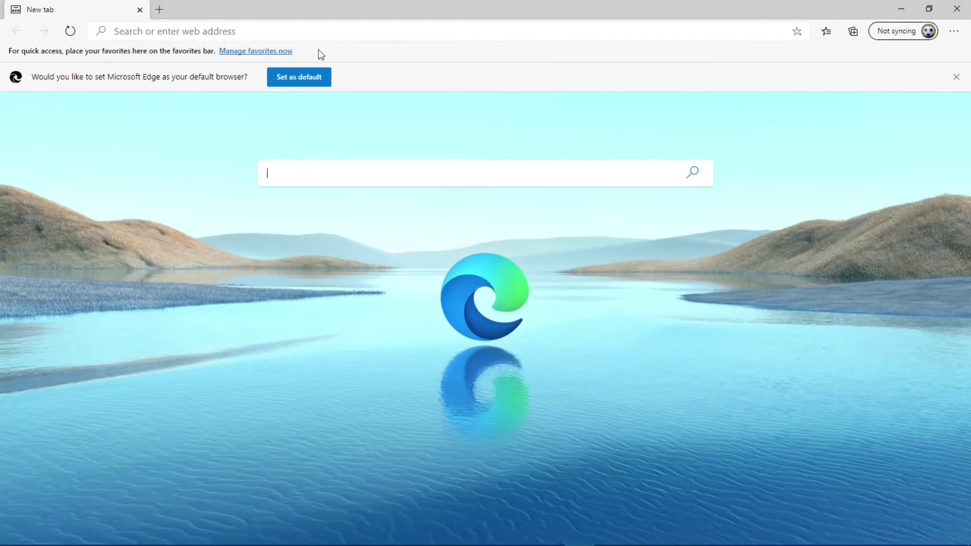
click(954, 32)
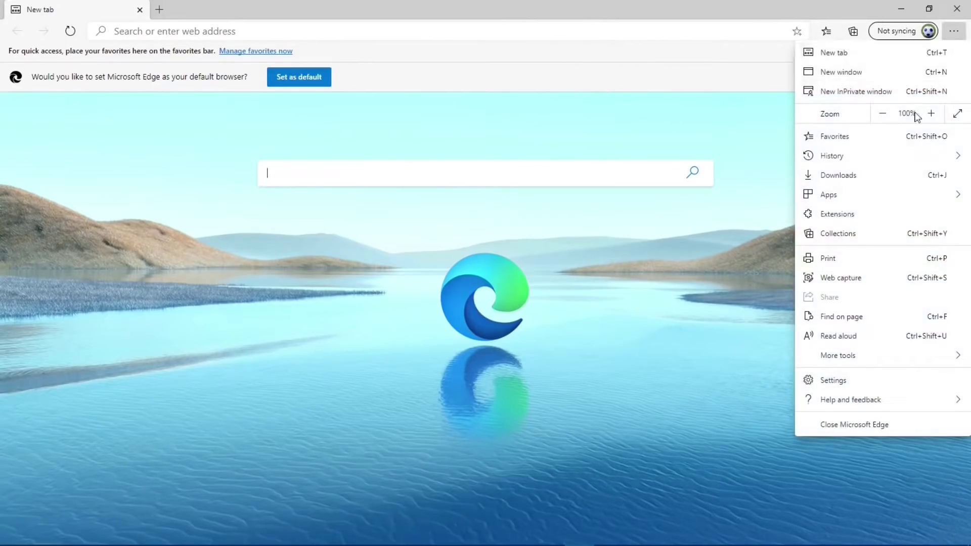
click(931, 113)
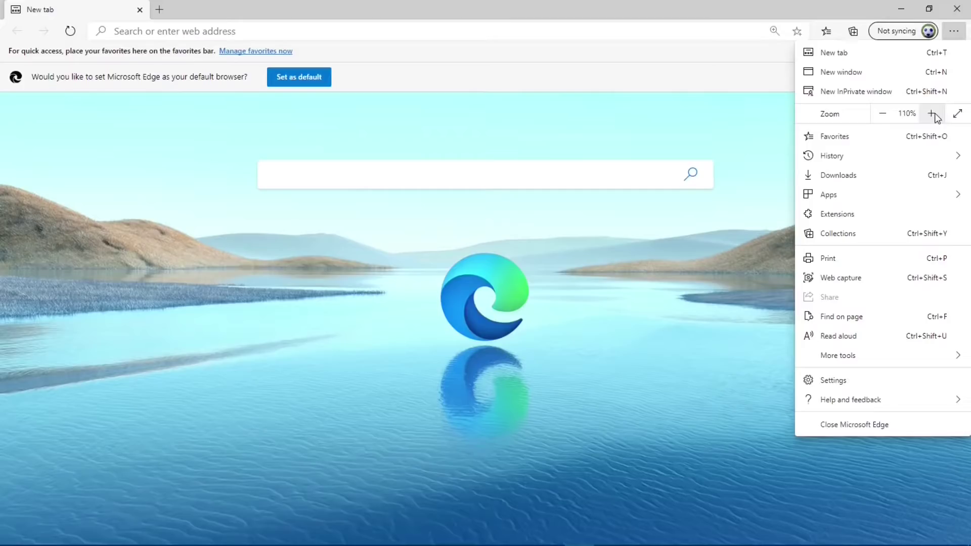
click(888, 117)
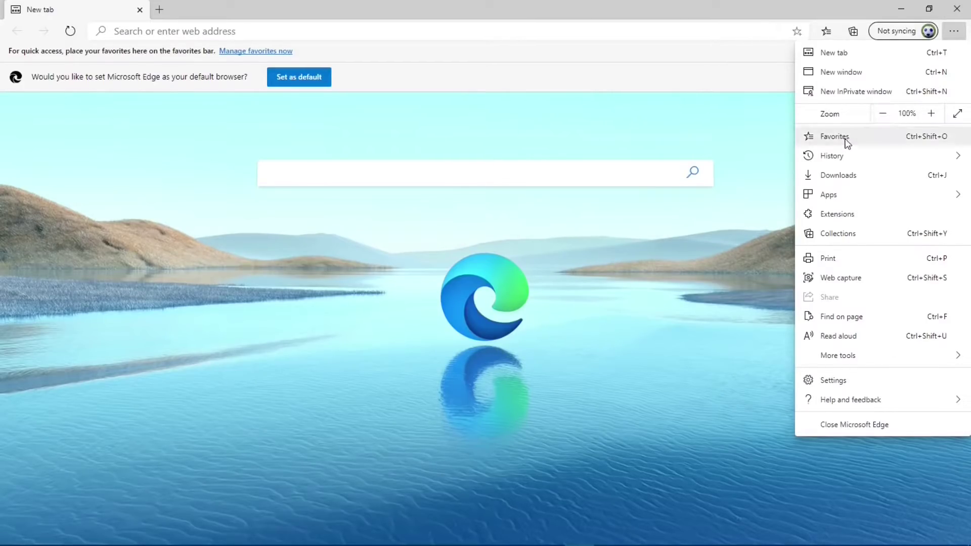
click(959, 34)
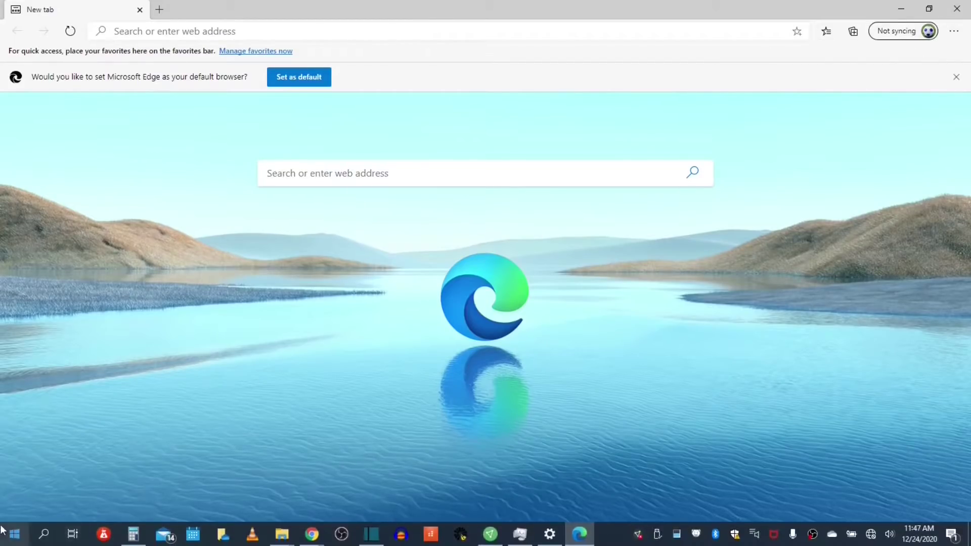
Step: Search 'def' to open Default apps and set Google Chrome as the web browser
click(40, 535)
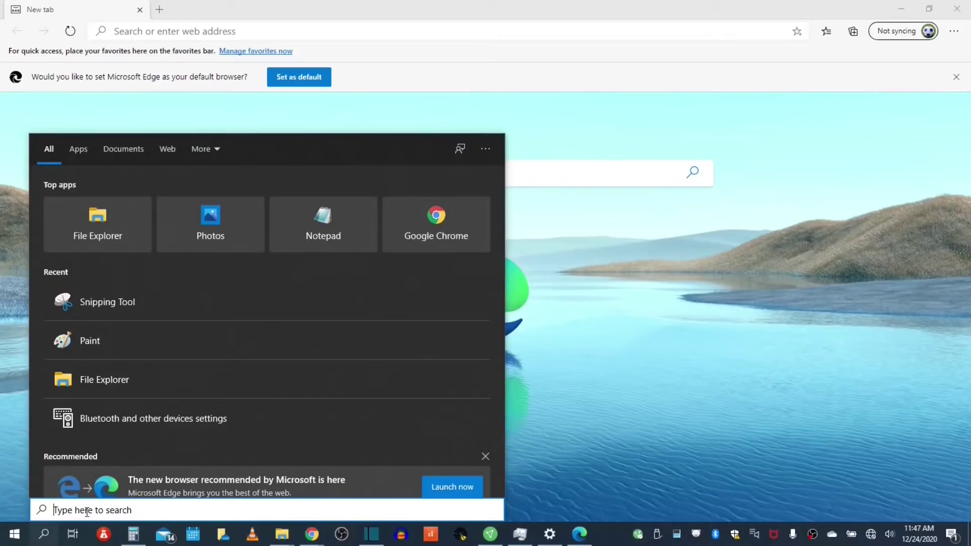
text(def)
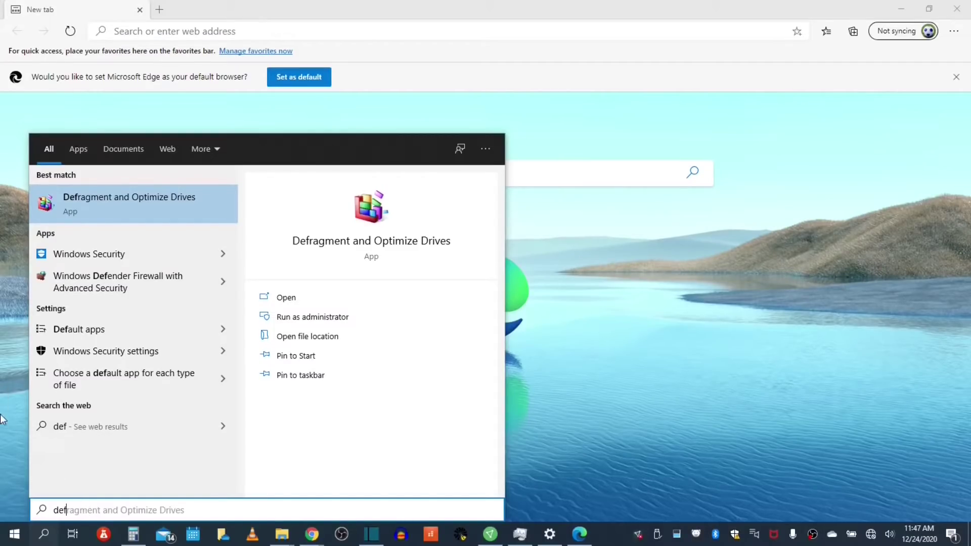
click(79, 329)
scroll(745, 236, down, 5)
click(536, 260)
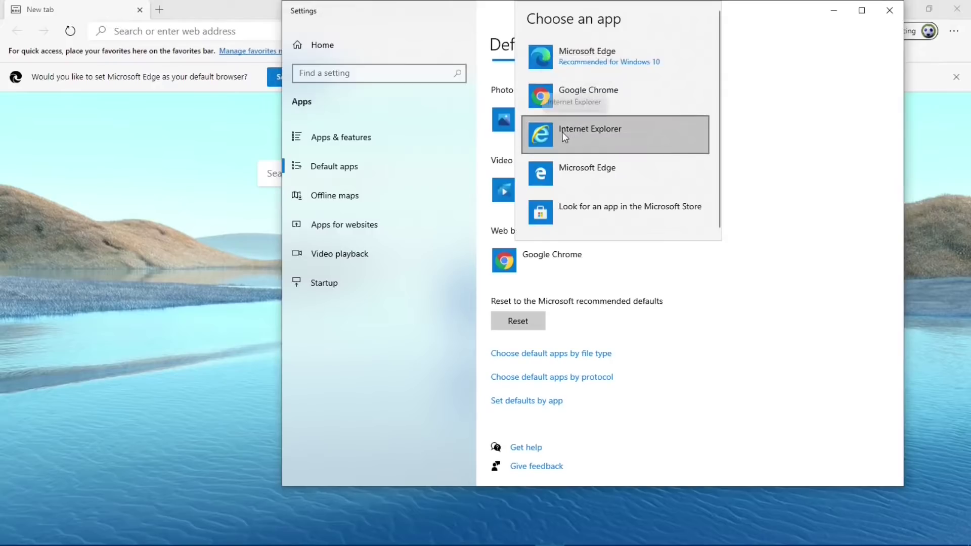
click(597, 96)
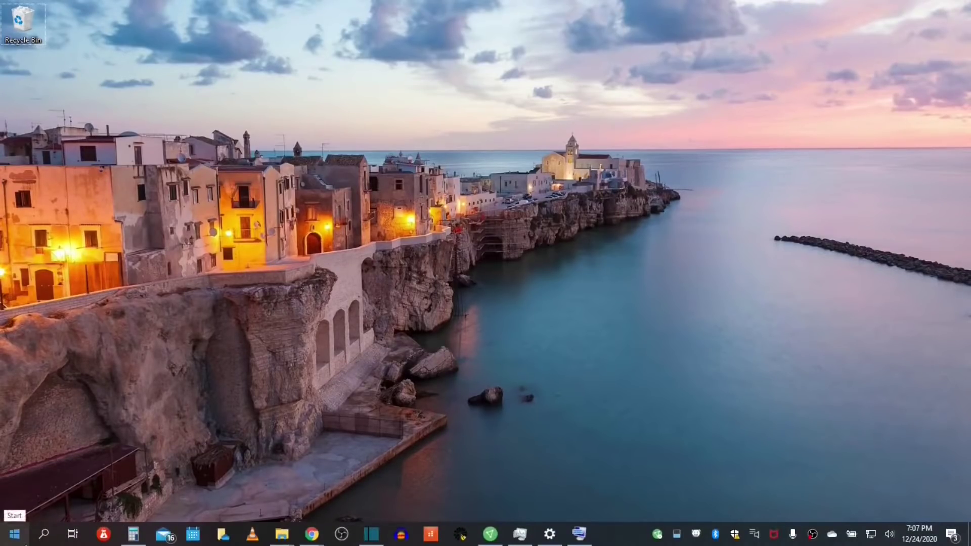
Step: Open System > Display from Start and set the built-in display brightness to maximum
click(25, 544)
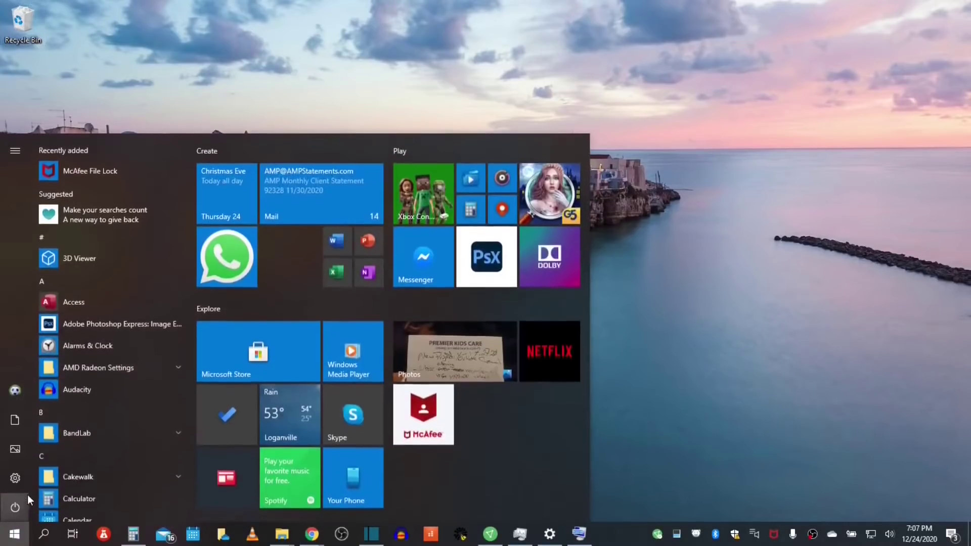
click(17, 485)
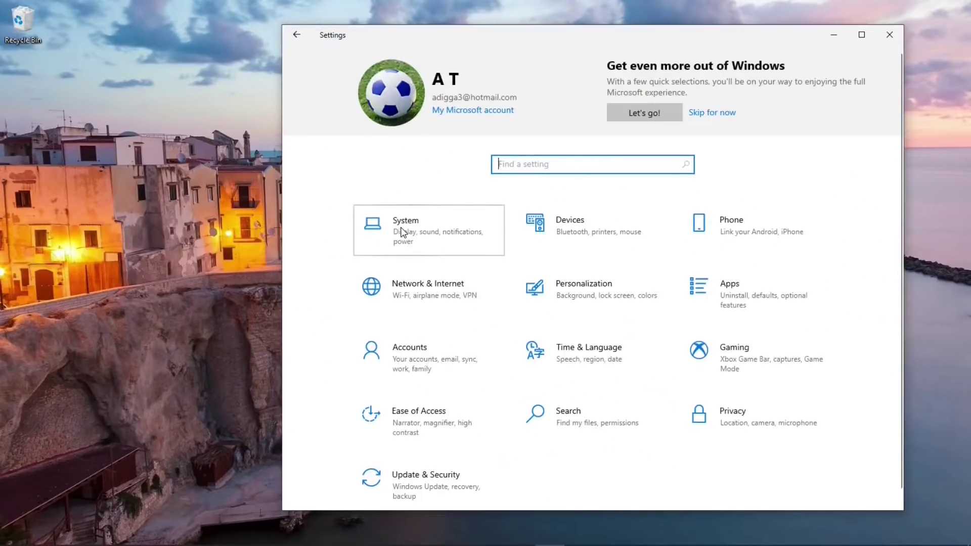
click(402, 232)
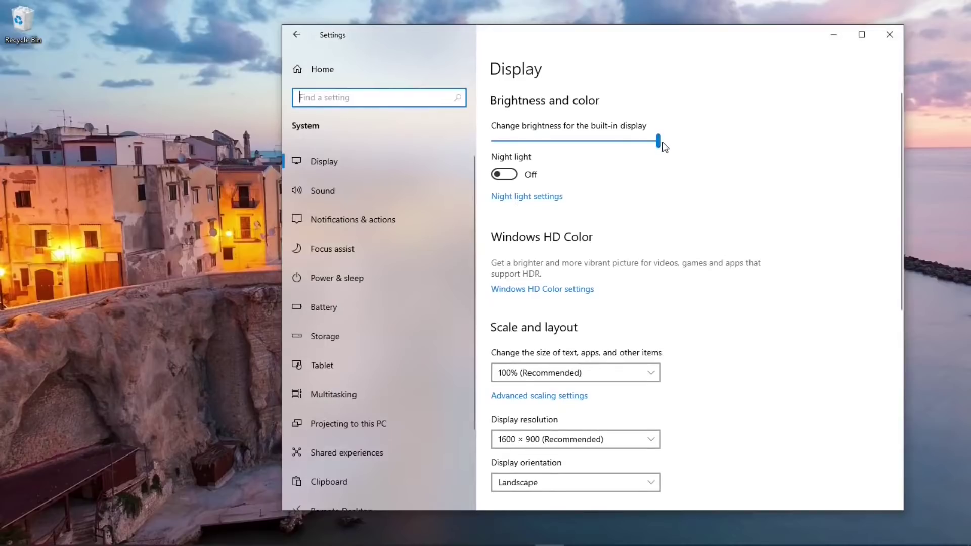
mouse_move(661, 143)
mouse_down()
mouse_move(614, 144)
mouse_move(659, 144)
mouse_up()
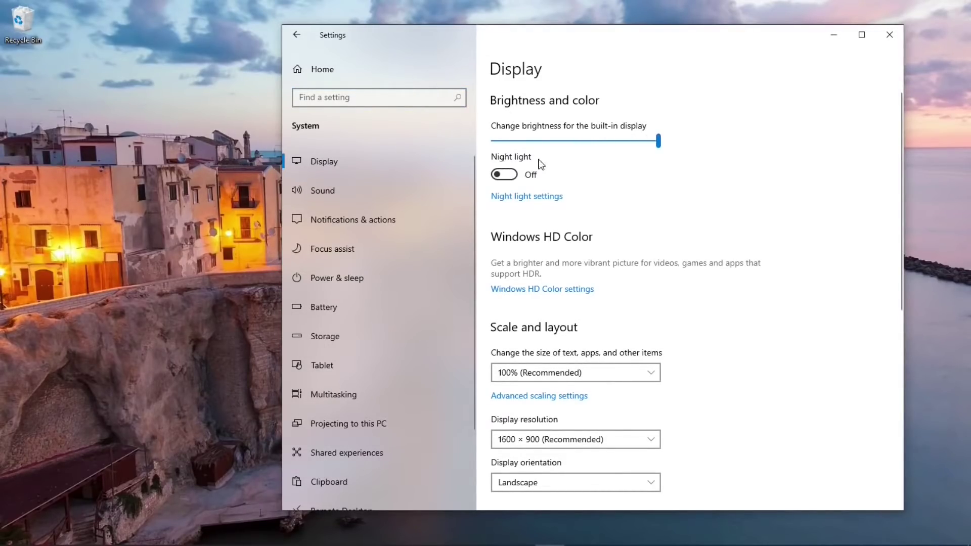
Step: Turn off the night light schedule, toggle night light on and off, and set strength to 76
click(561, 204)
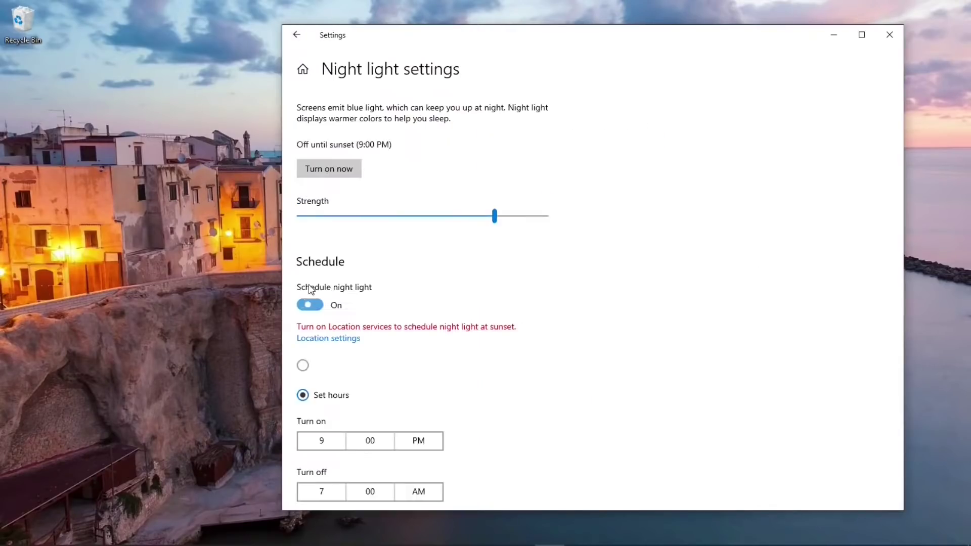
scroll(375, 405, down, 2)
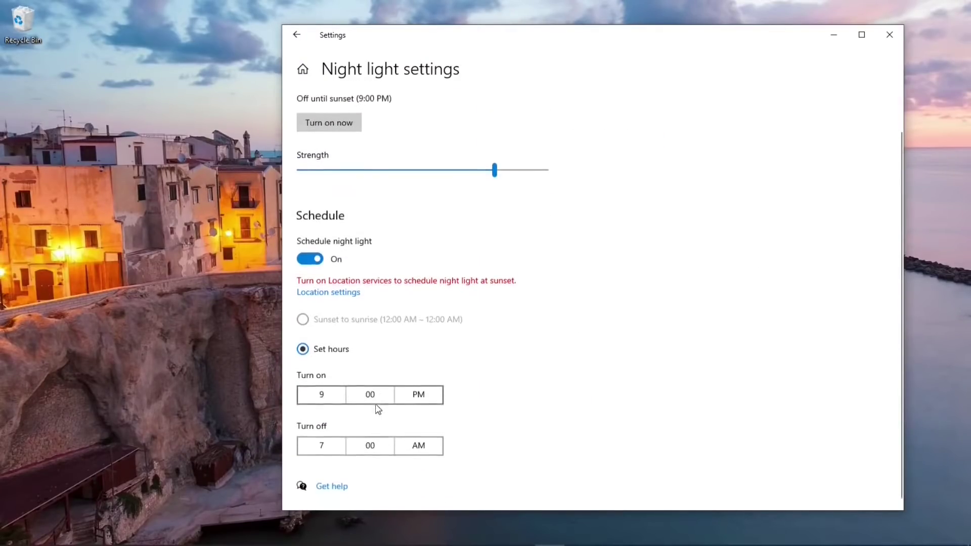
click(310, 255)
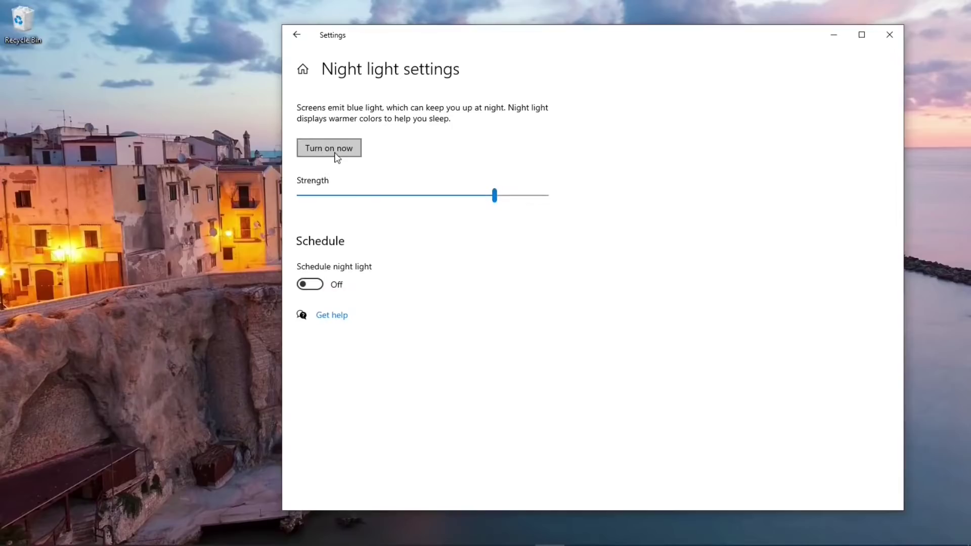
click(332, 148)
click(336, 153)
click(498, 201)
mouse_move(495, 199)
mouse_down()
mouse_move(475, 198)
mouse_move(490, 202)
mouse_up()
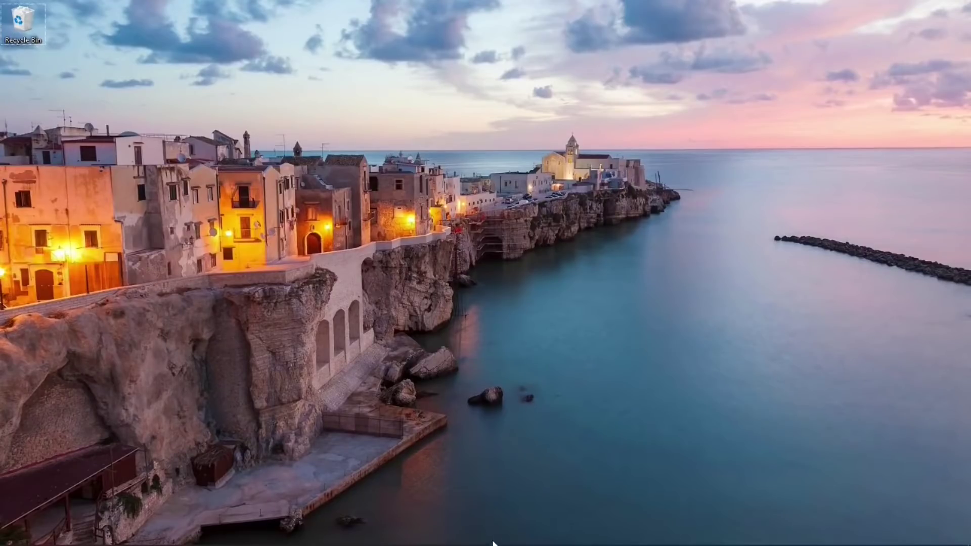
Step: Open the On-Screen Keyboard and select the channel title 'KTS - KAM Technology Solutions'
key(ctrl+super+o)
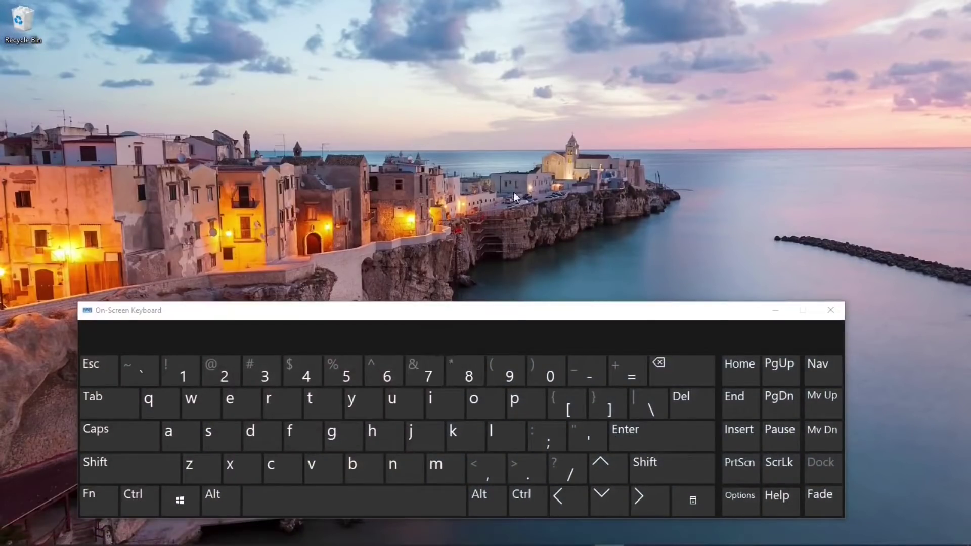
key(ctrl+super+o)
click(592, 481)
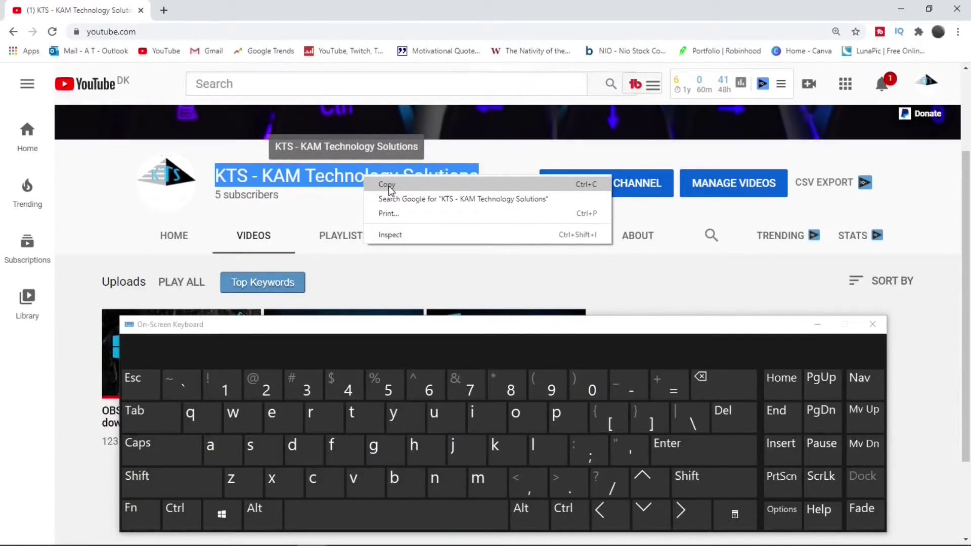
click(346, 203)
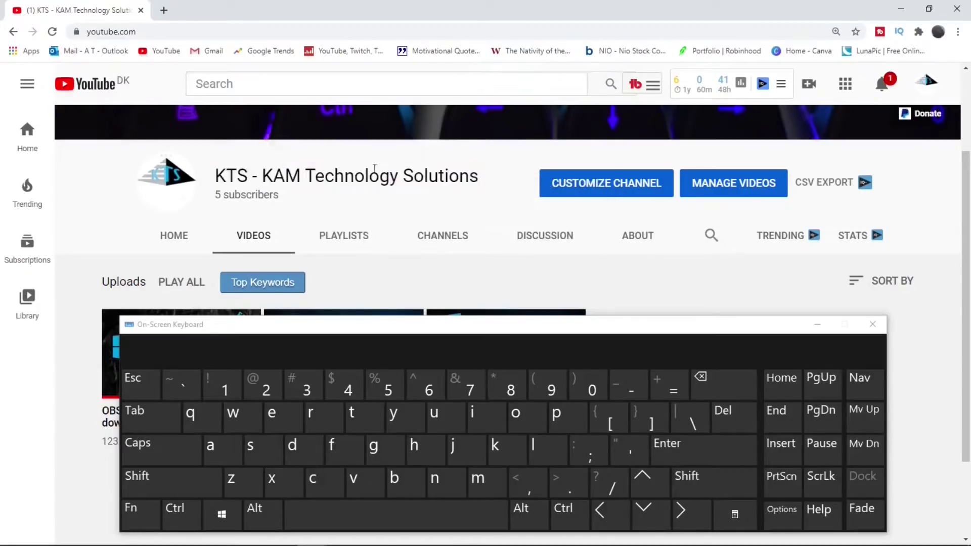
drag(479, 178, 214, 177)
key(ctrl+c)
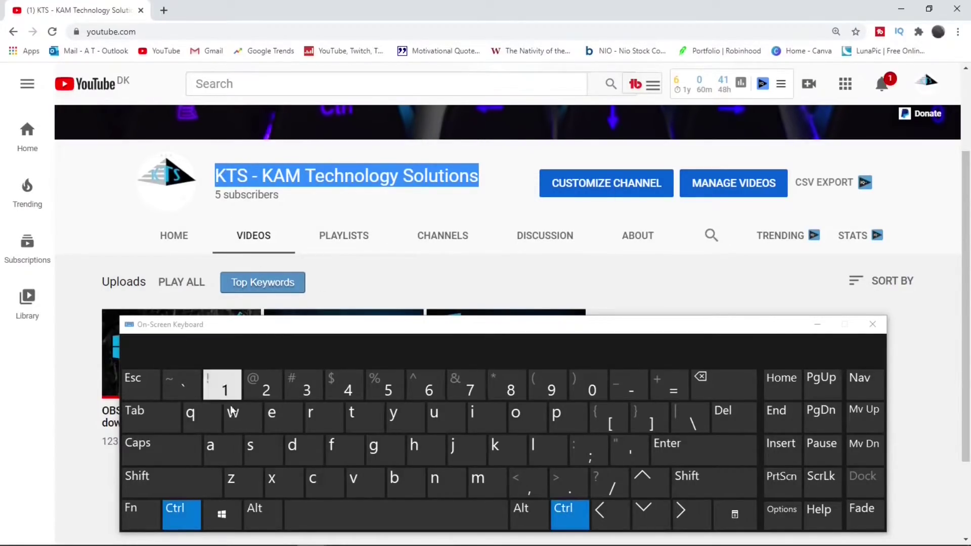
Step: Copy the channel title and paste it into the blank WordPad document
click(318, 478)
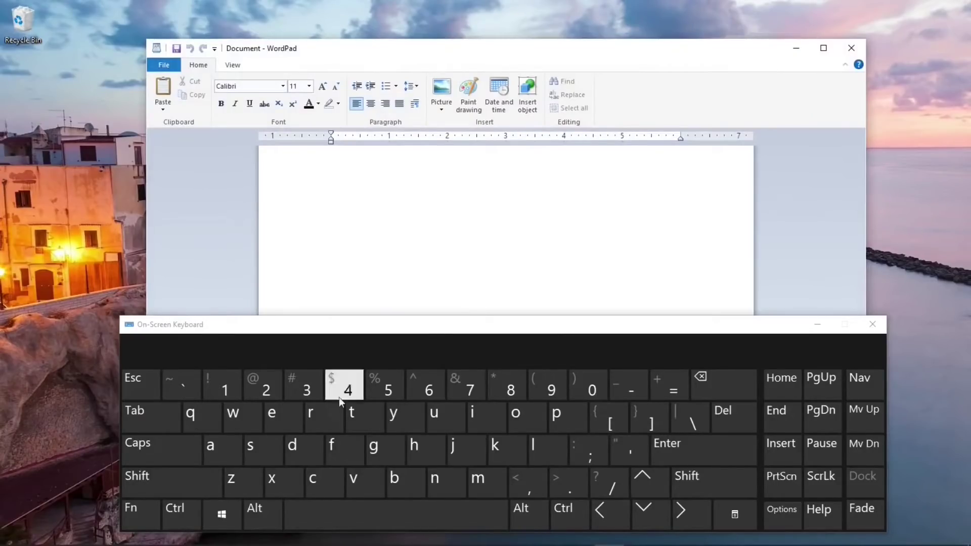
click(379, 189)
click(181, 515)
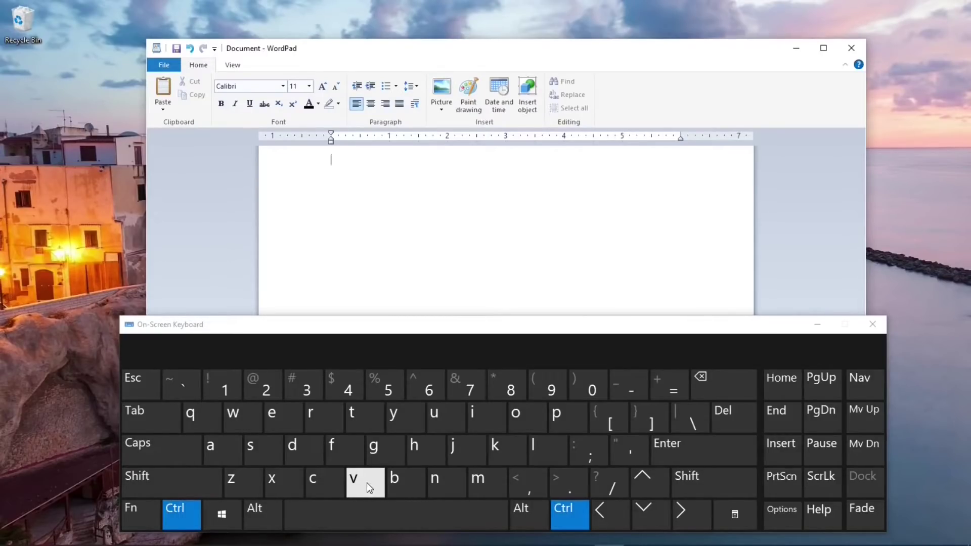
click(366, 483)
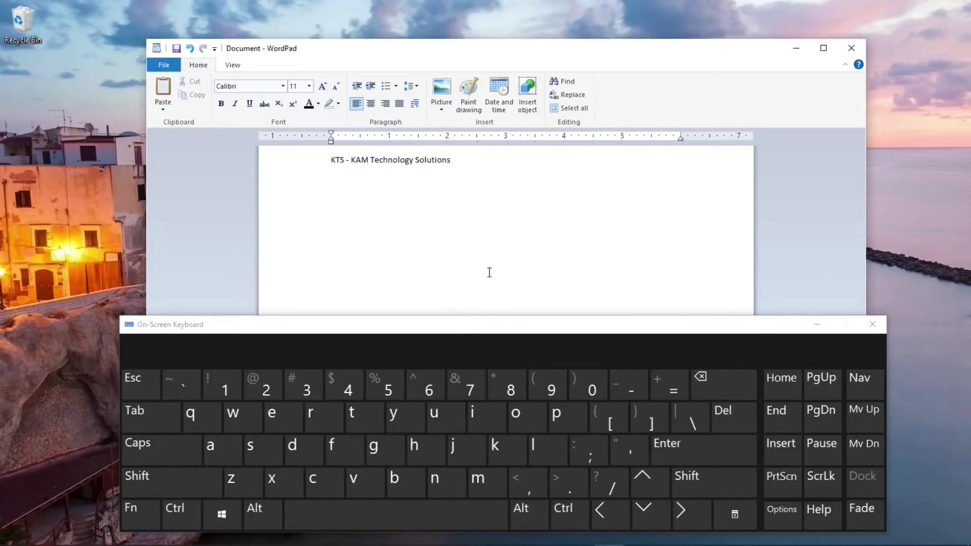
Step: Select all the pasted title, cut it, and paste it back with on-screen Ctrl keys
key(ctrl)
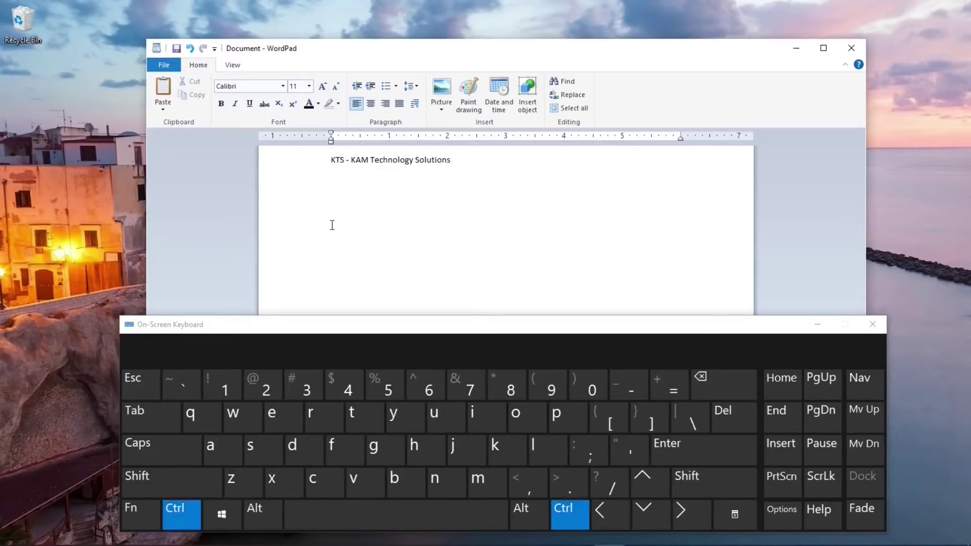
click(223, 448)
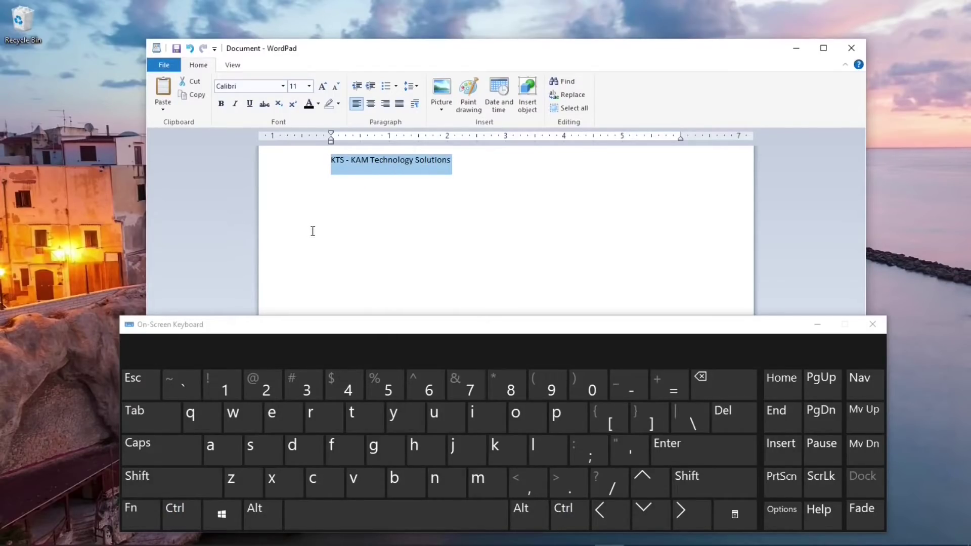
click(201, 465)
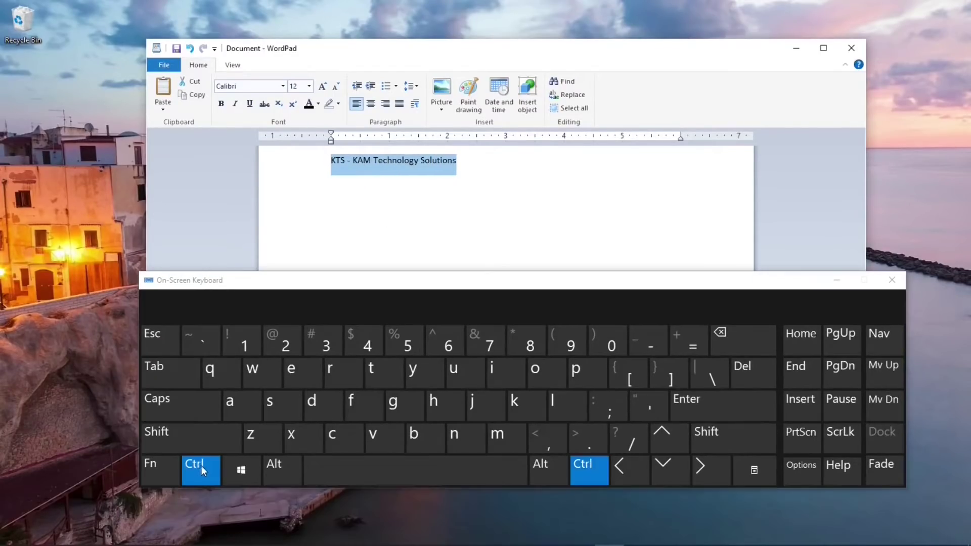
click(290, 442)
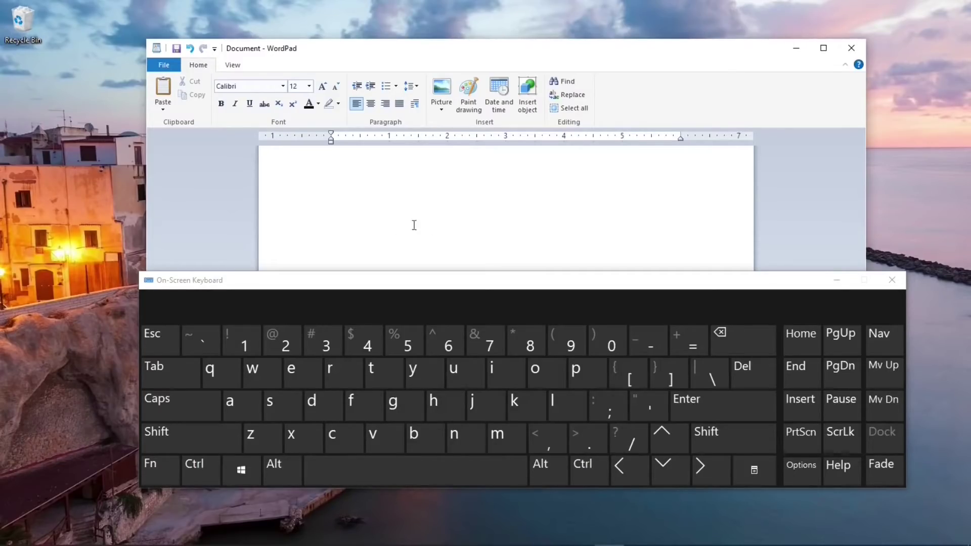
click(201, 470)
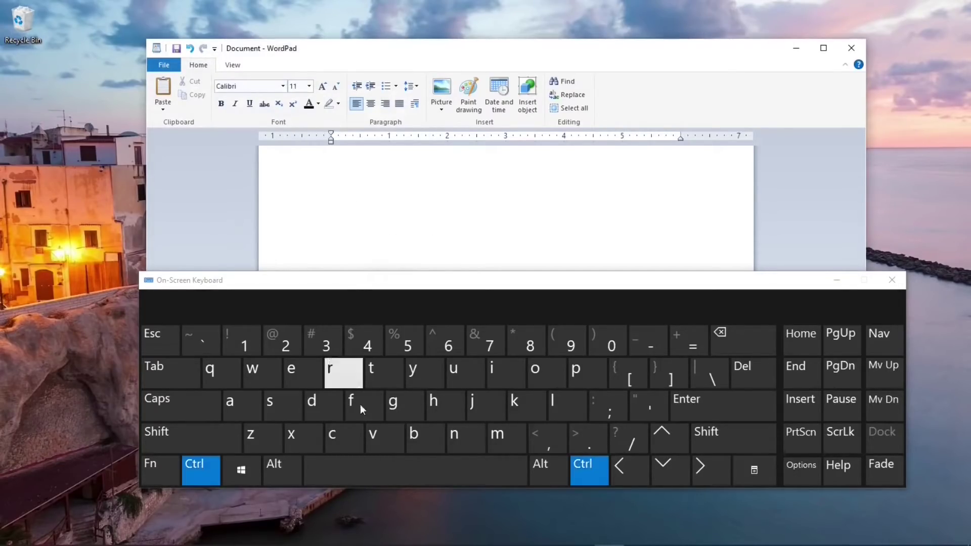
click(389, 435)
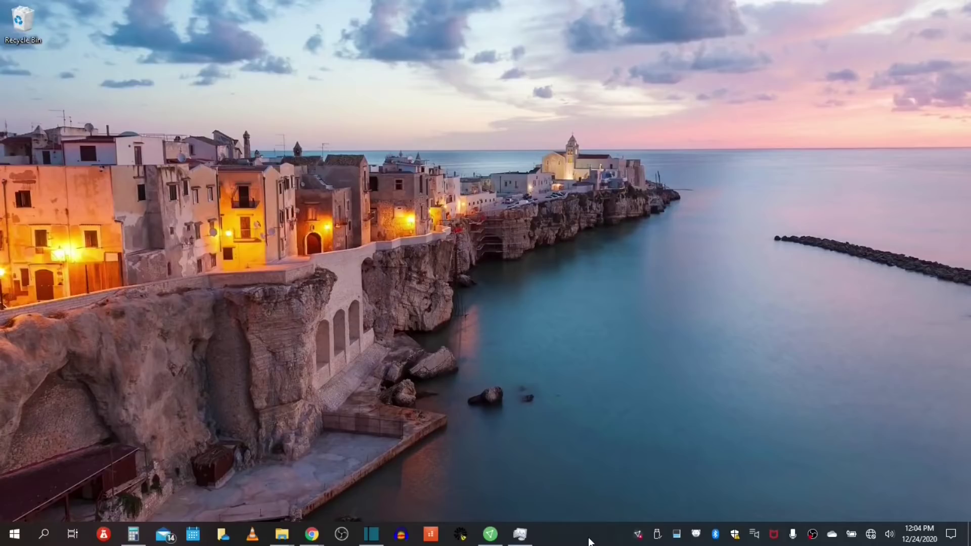
Step: Search Windows for 'snip' and pin Snipping Tool to the taskbar
click(45, 536)
text(snip)
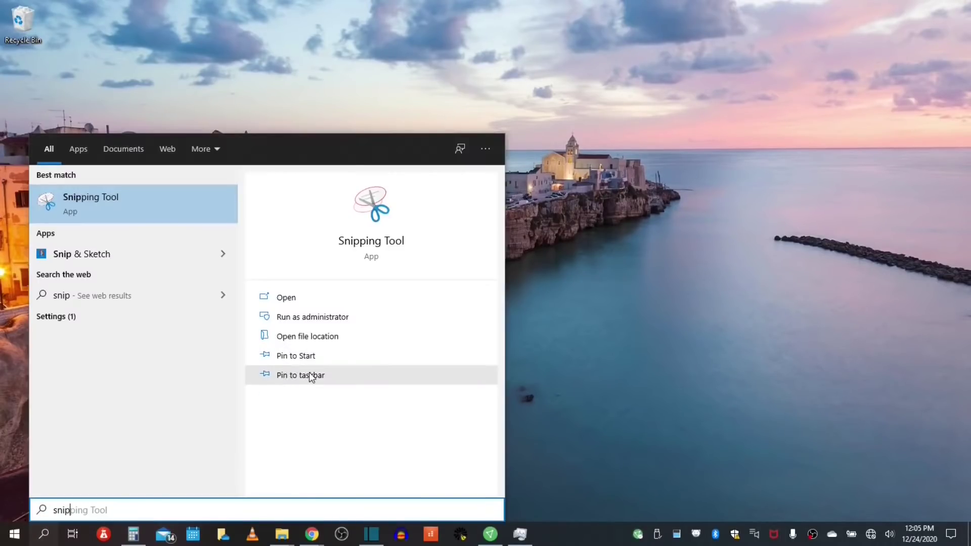
click(336, 379)
click(615, 314)
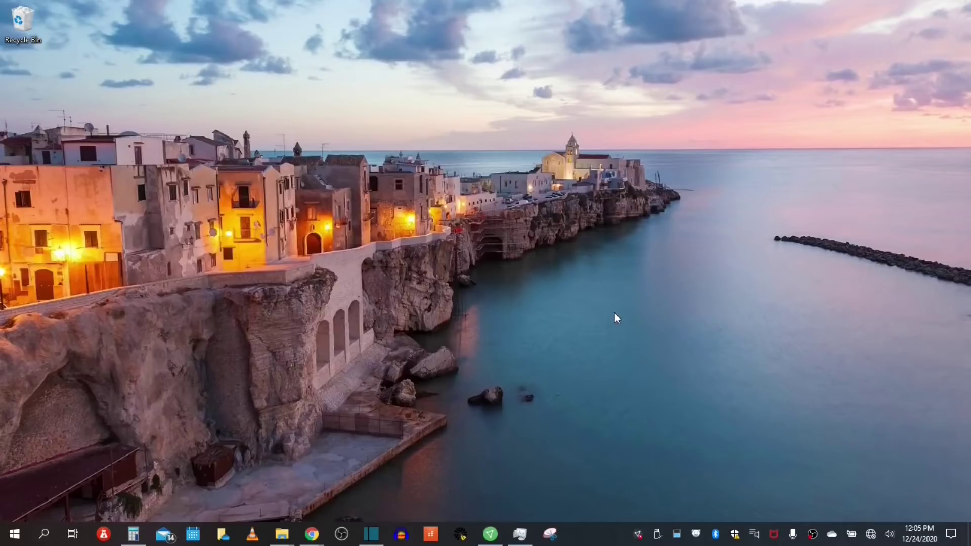
Step: Launch Snipping Tool from the taskbar, start and cancel a new snip, then close it
click(551, 539)
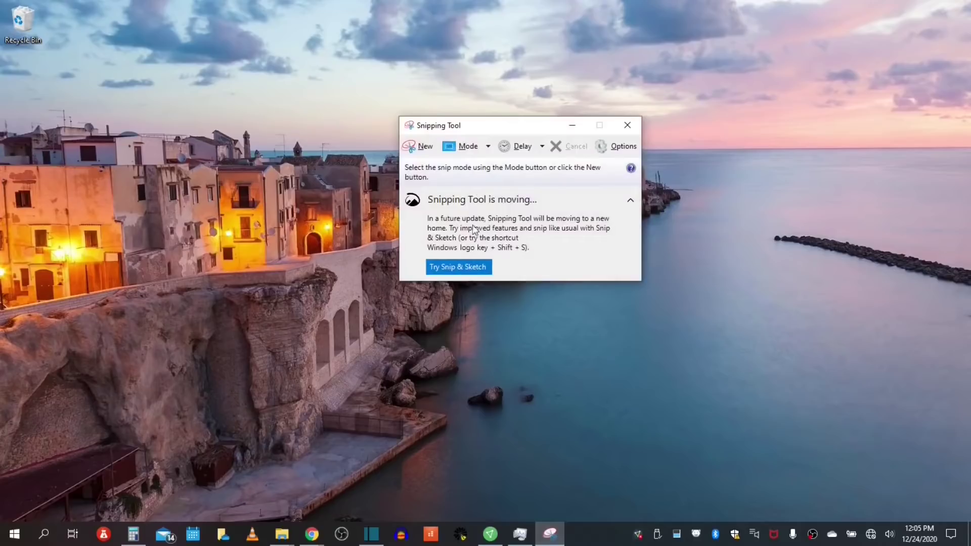
click(411, 144)
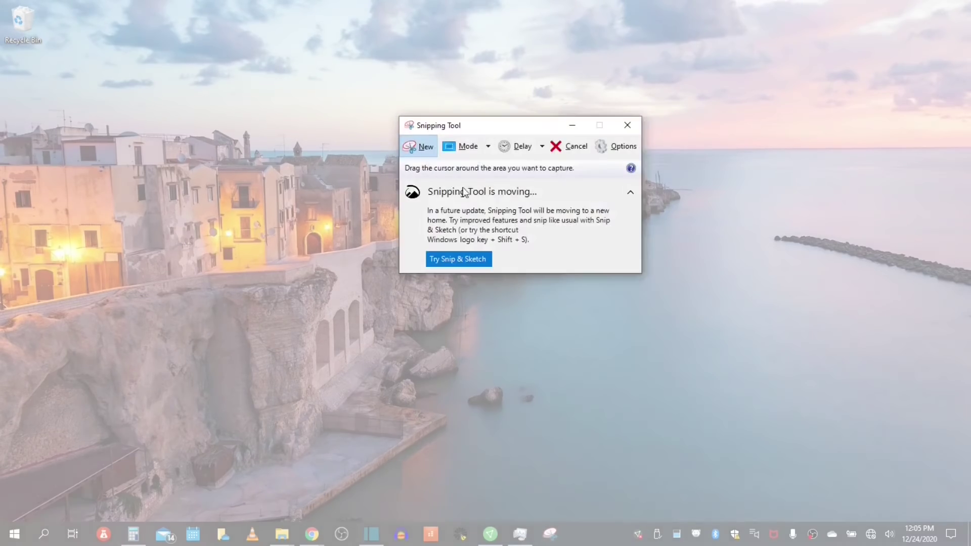
click(426, 149)
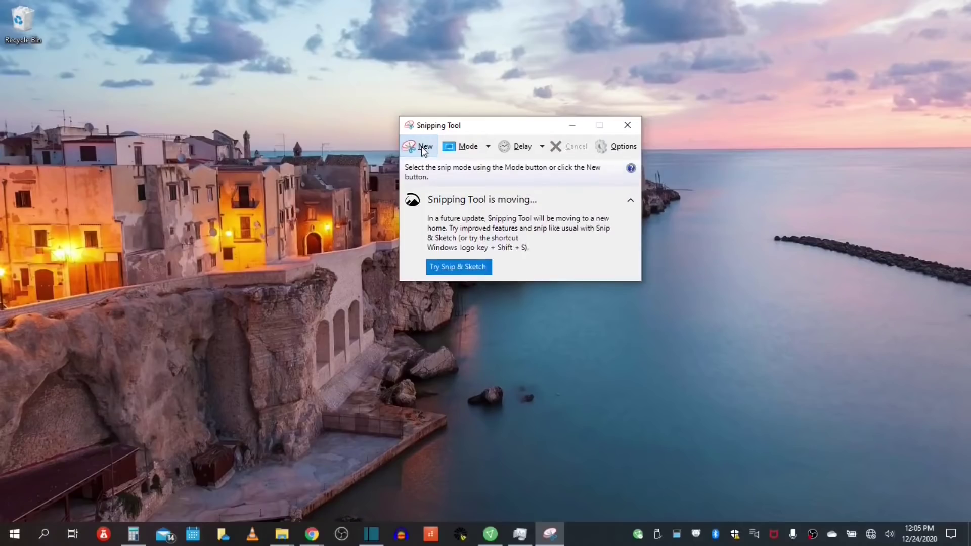
click(627, 125)
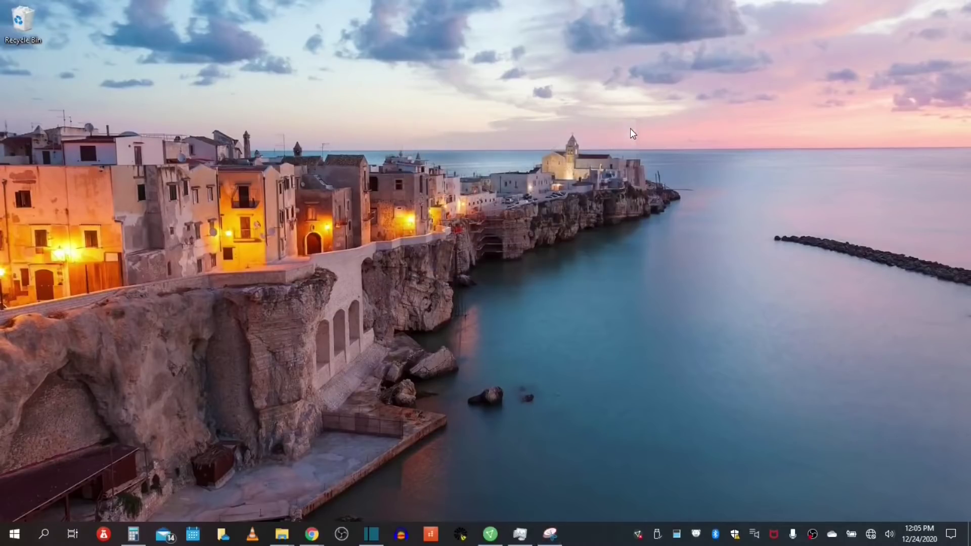
Step: Unpin Snipping Tool from the taskbar
right_click(557, 540)
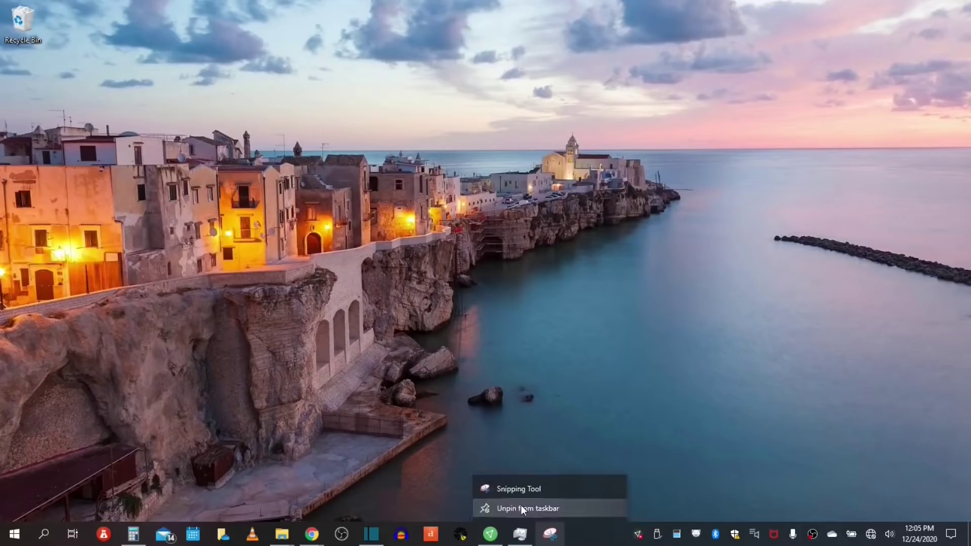
click(520, 508)
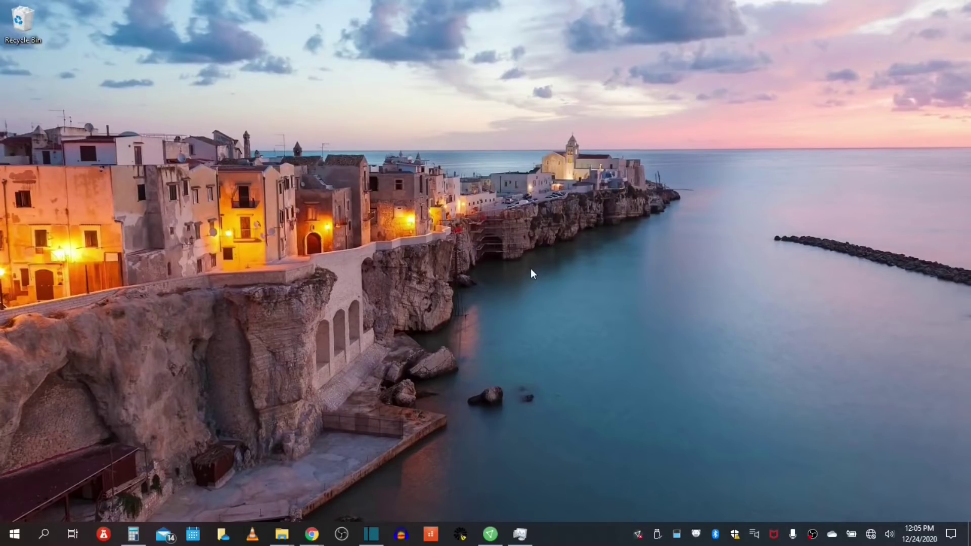
right_click(556, 535)
click(564, 284)
Step: Open Task View, browse the timeline, and switch to the Teespring store window
click(73, 535)
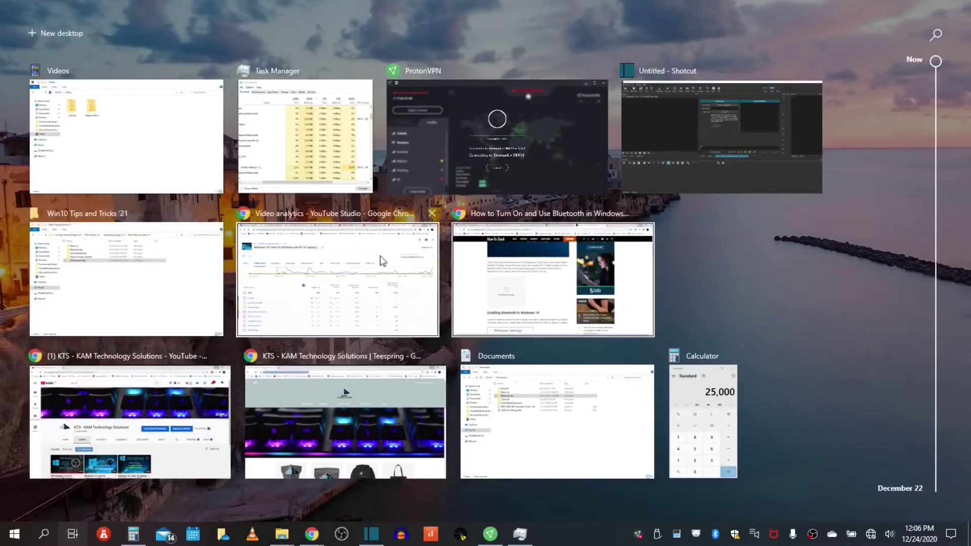
scroll(830, 291, down, 1)
scroll(830, 292, down, 1)
scroll(824, 294, up, 1)
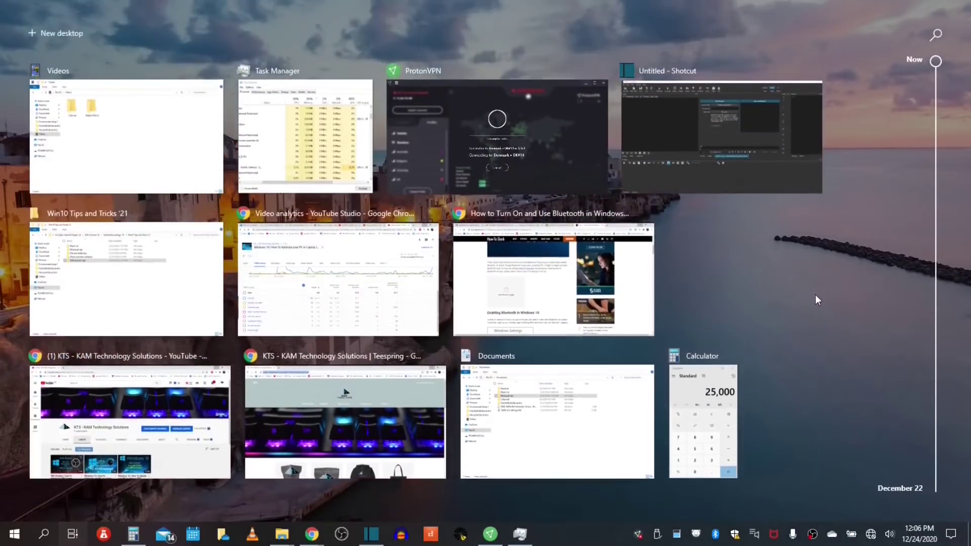
scroll(626, 297, down, 2)
scroll(615, 298, down, 1)
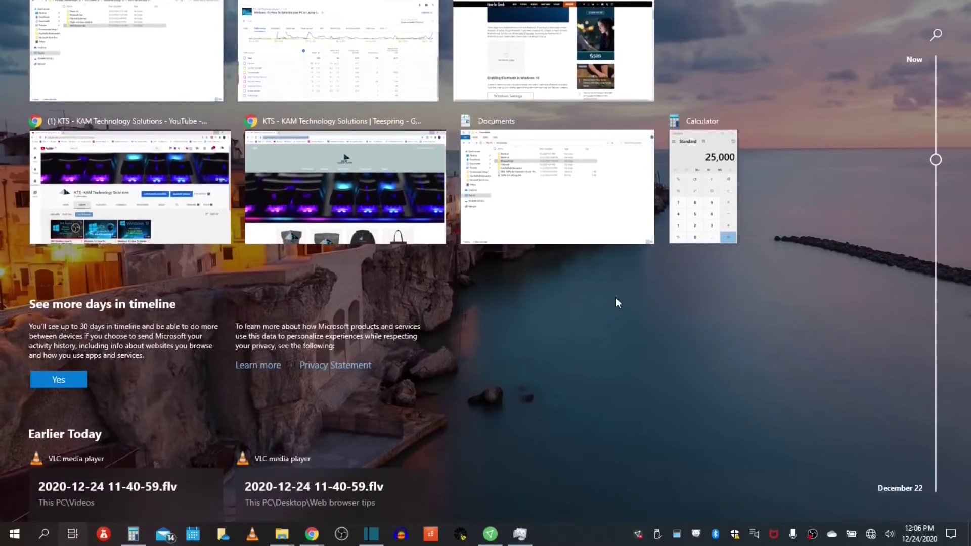
scroll(615, 298, up, 2)
scroll(618, 302, up, 2)
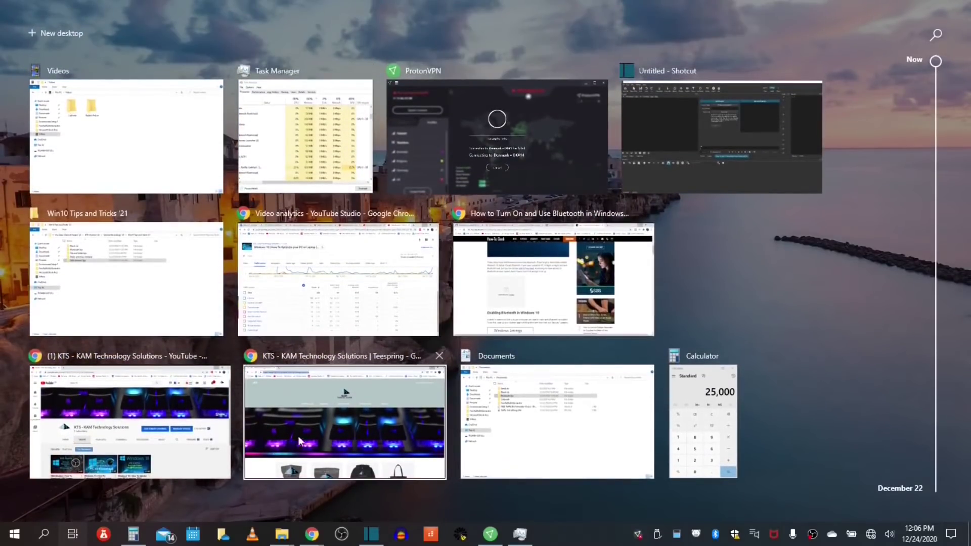
click(314, 427)
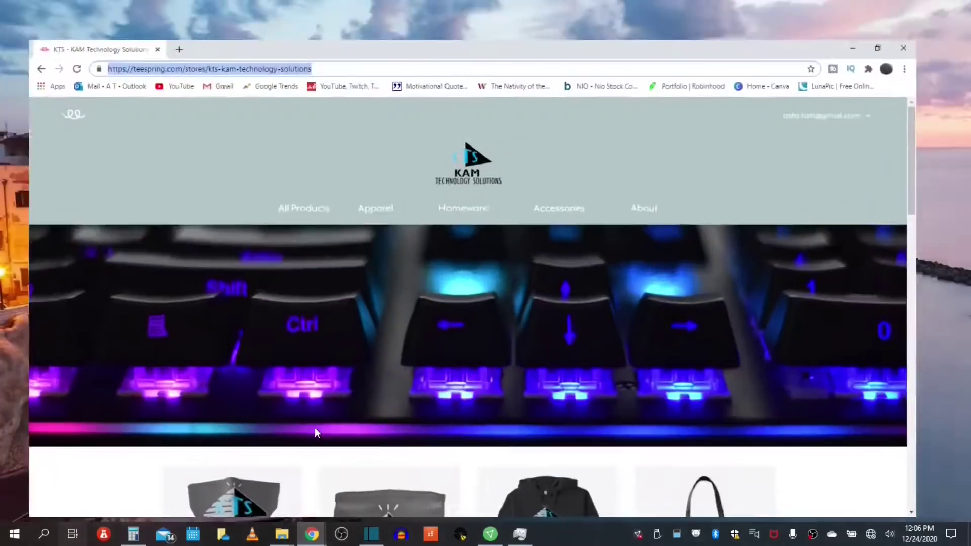
Step: Use Task View again to switch to the KTS YouTube channel window, then reopen the overview
mouse_move(465, 191)
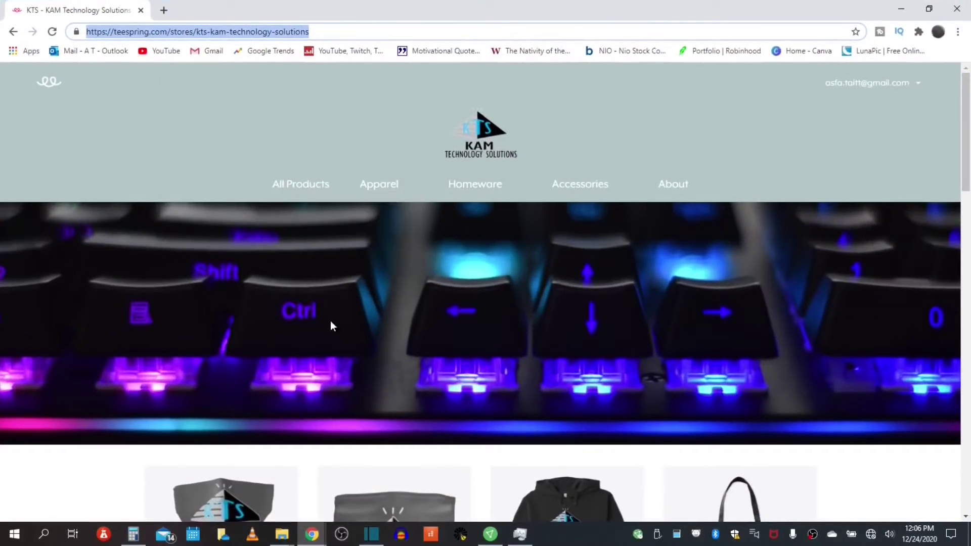
click(66, 539)
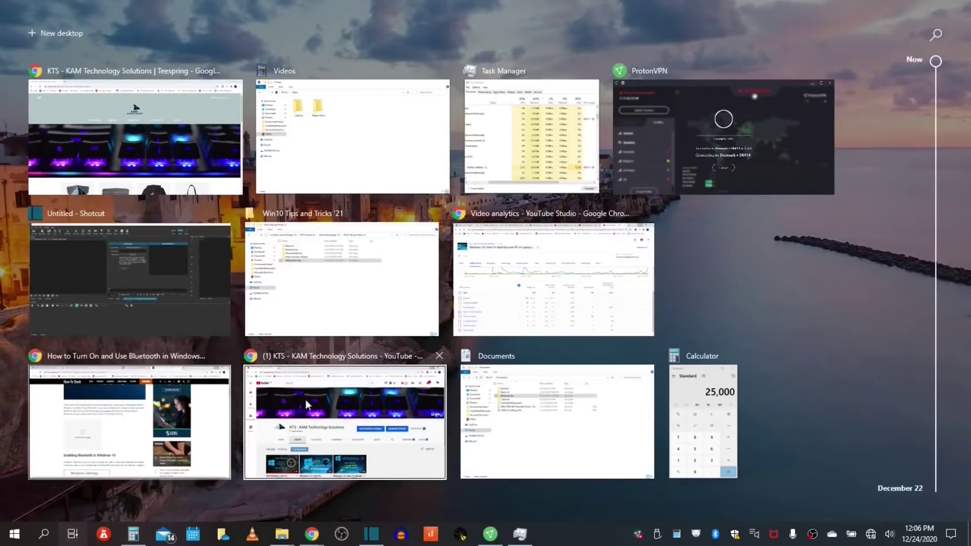
click(359, 408)
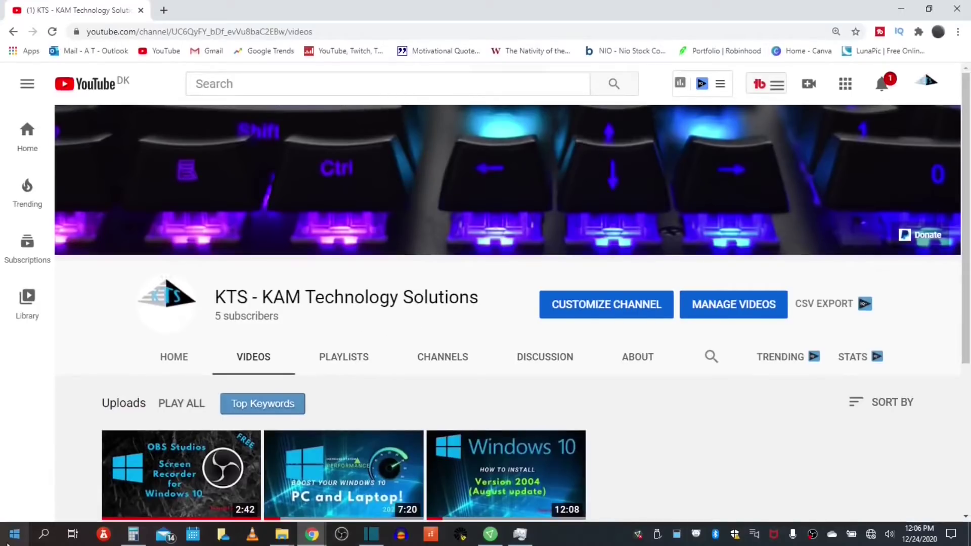
click(71, 540)
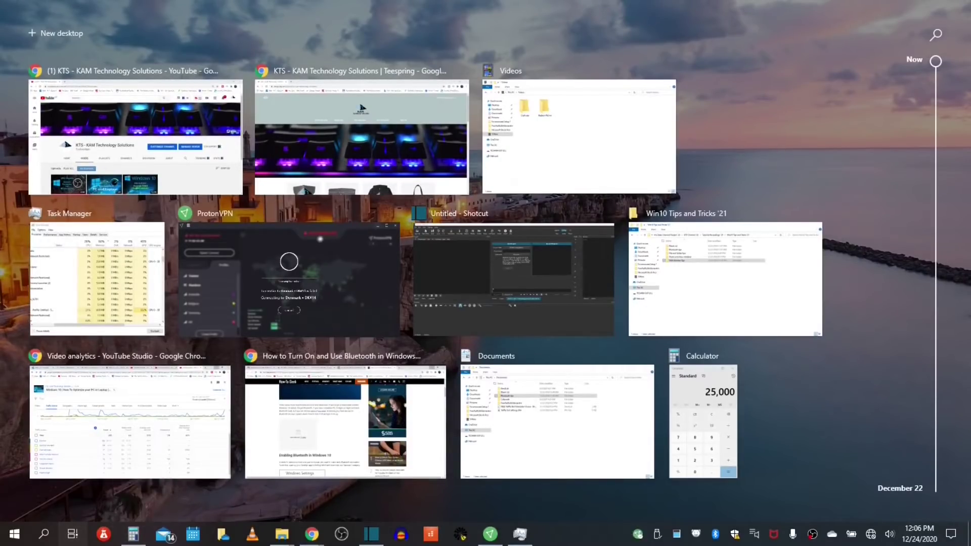
Step: Open Taskbar settings from the taskbar's context menu and scroll through its options
right_click(636, 528)
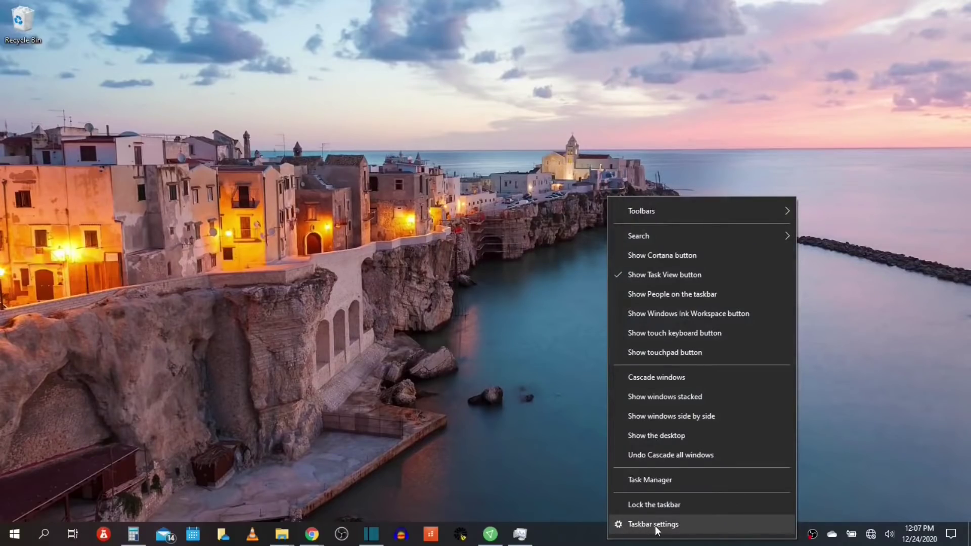
click(654, 526)
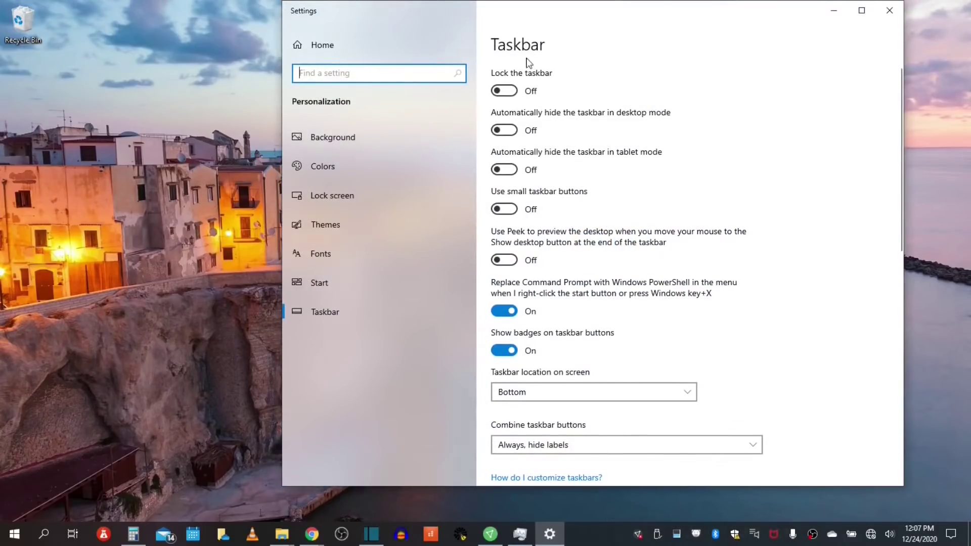
scroll(551, 402, down, 10)
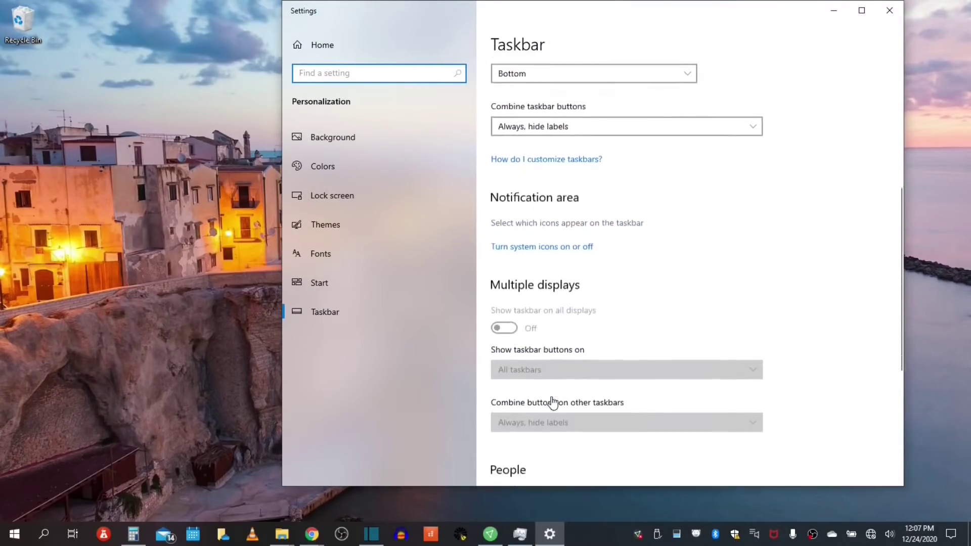
scroll(552, 402, down, 3)
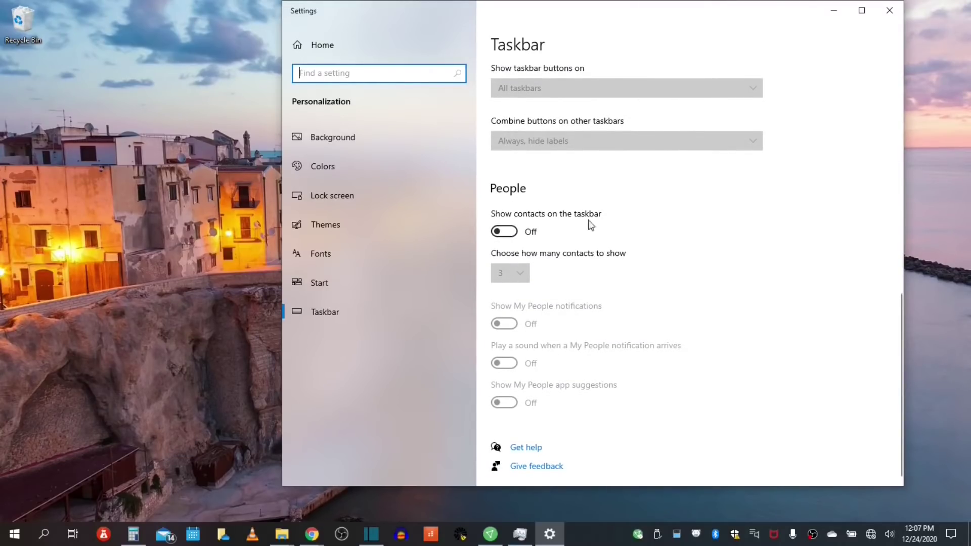
scroll(521, 219, up, 10)
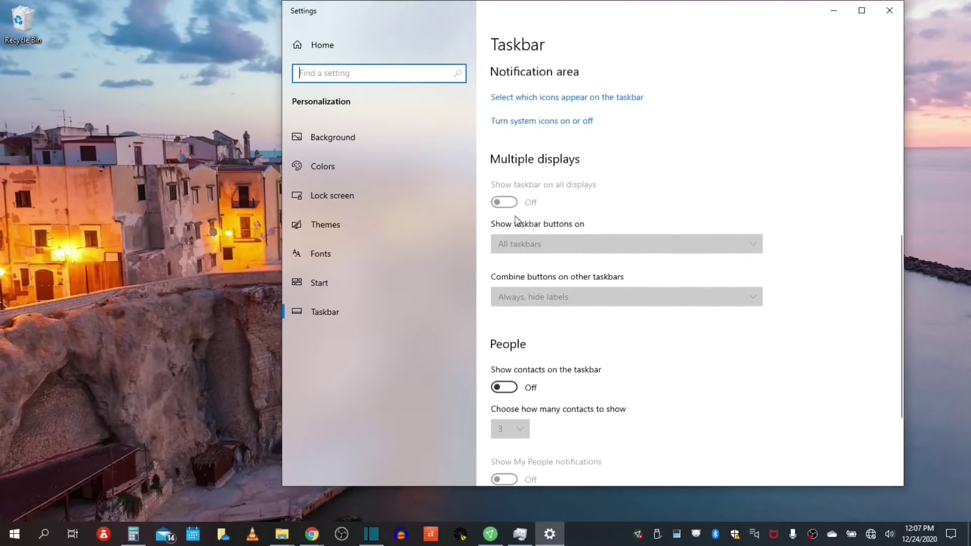
scroll(523, 219, up, 2)
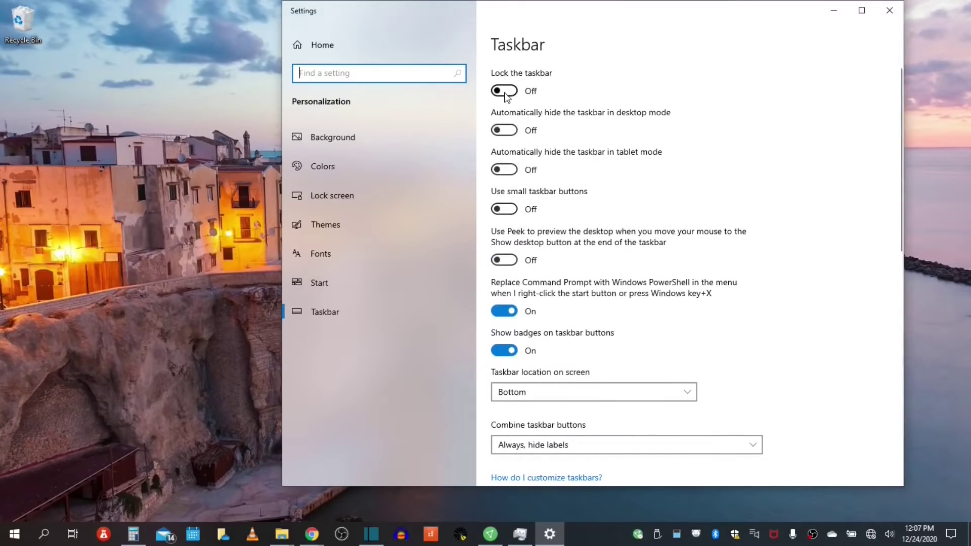
Step: Toggle taskbar auto-hide on and off, turn off tablet-mode auto-hide, and try small buttons
click(503, 131)
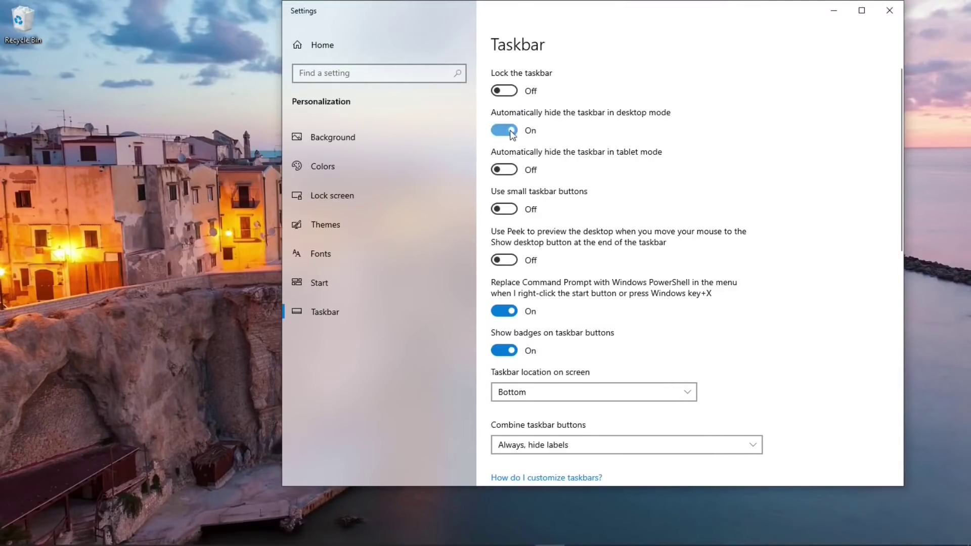
click(504, 131)
click(502, 169)
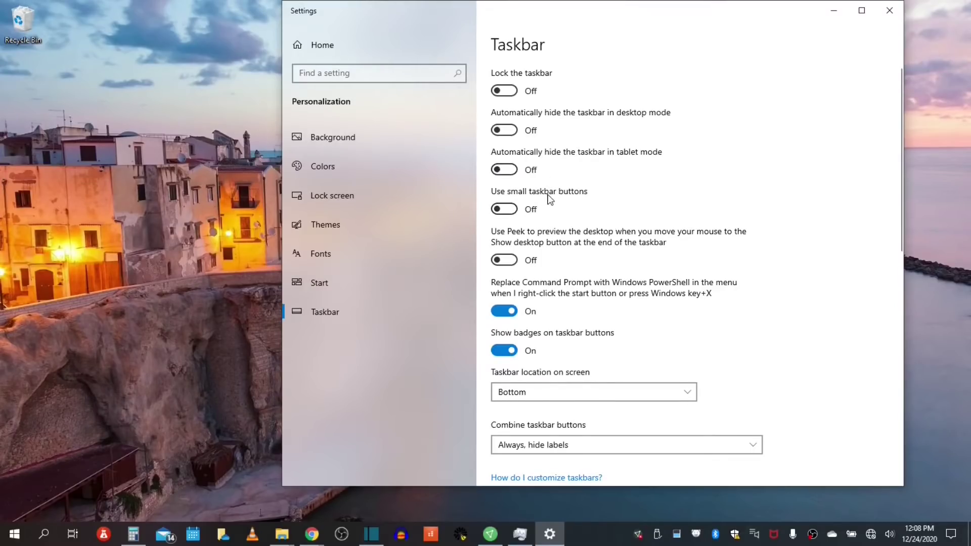
click(505, 210)
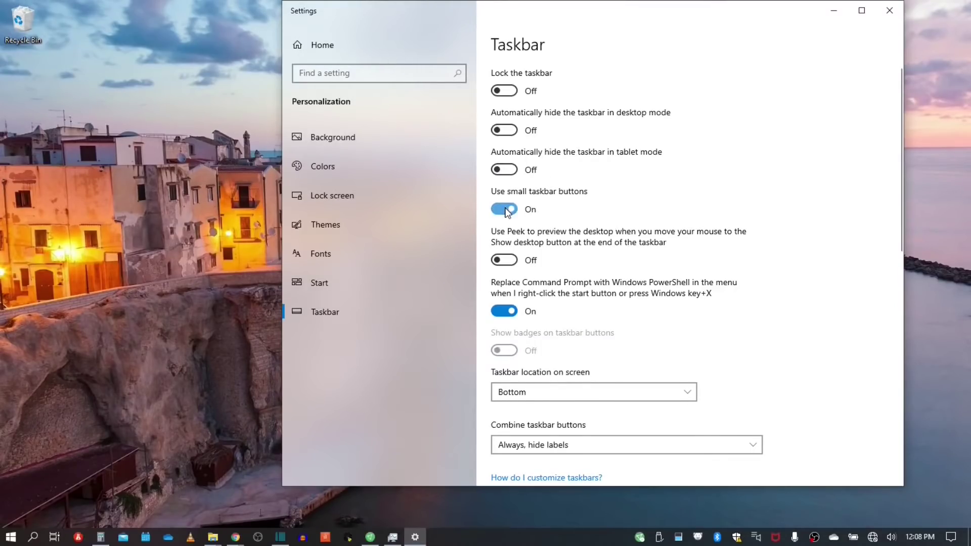
click(505, 208)
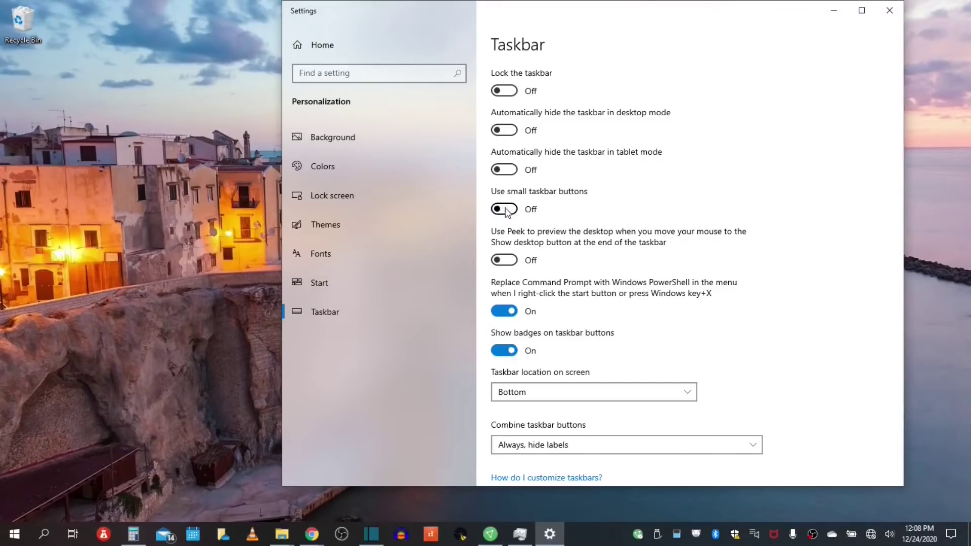
Step: Move the taskbar Right, Top, Left, then back to Bottom, and open the taskbar icons page
scroll(512, 270, down, 3)
click(686, 247)
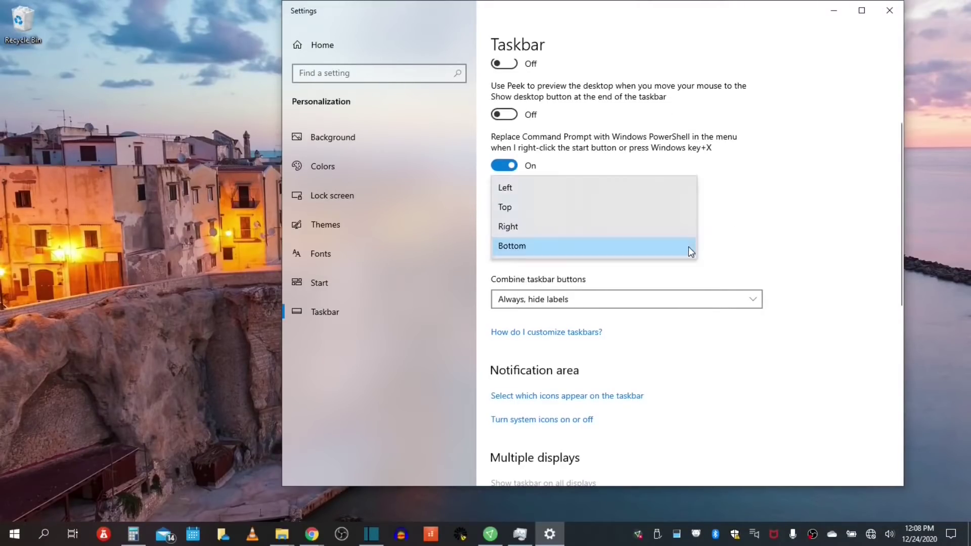
click(503, 230)
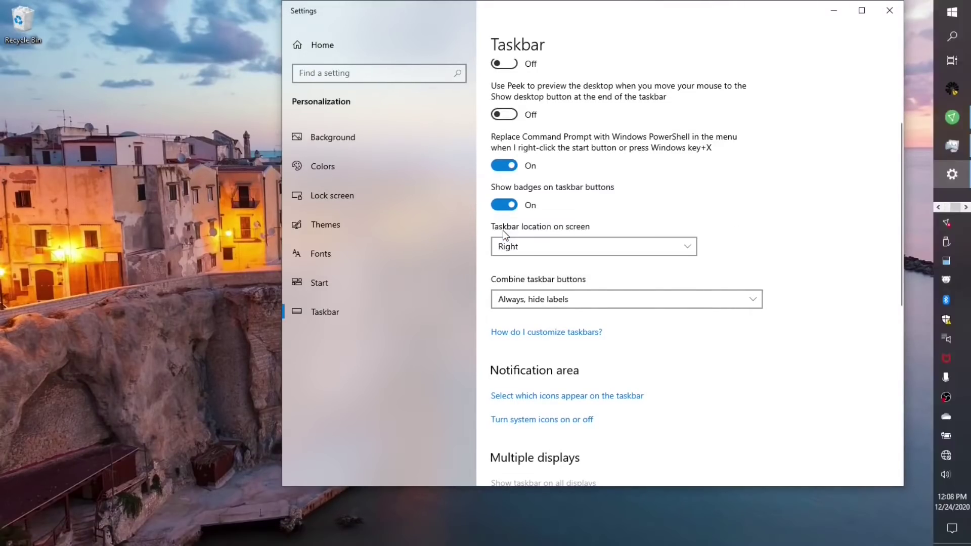
click(513, 246)
click(505, 225)
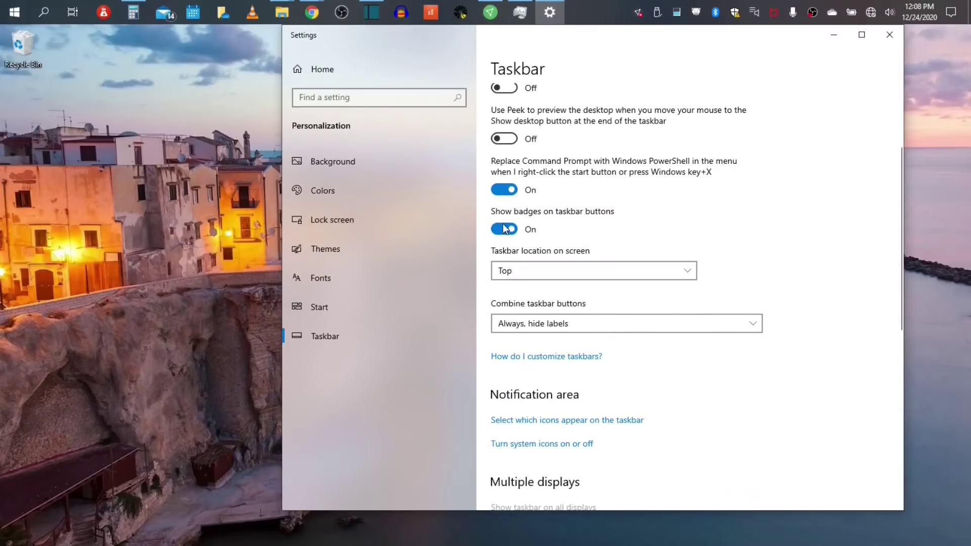
click(514, 271)
click(508, 250)
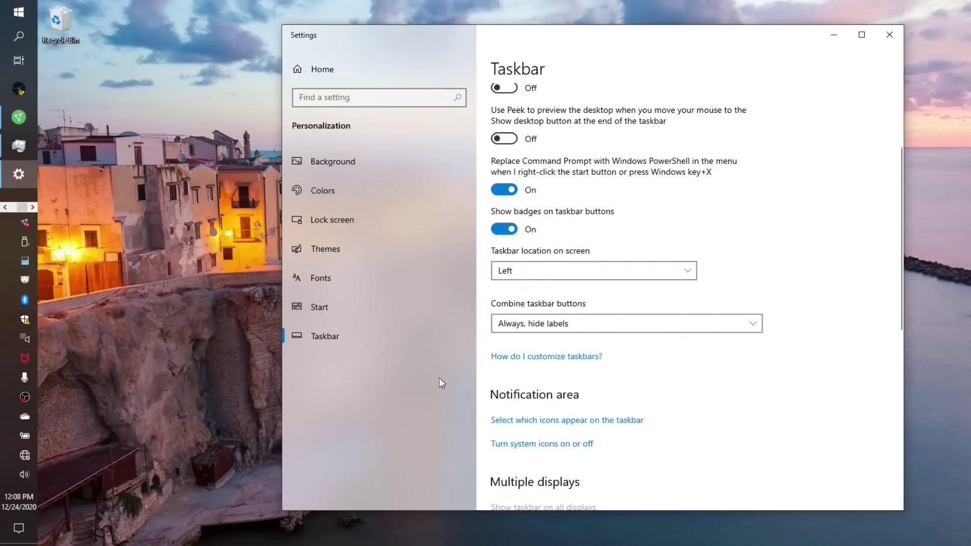
click(593, 271)
click(582, 334)
click(578, 278)
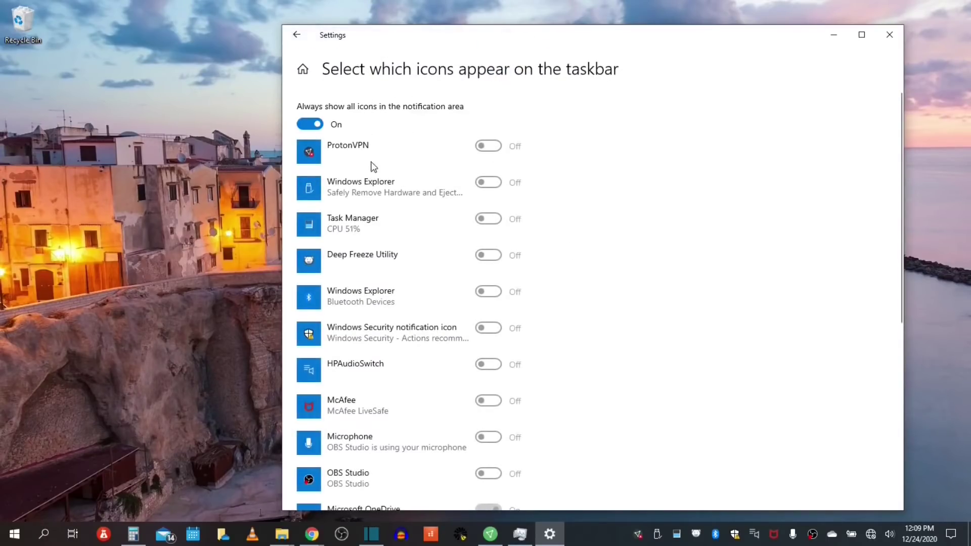
Step: Briefly turn off 'Always show all icons in the notification area', check the hidden tray icons, then restore it
scroll(448, 295, down, 5)
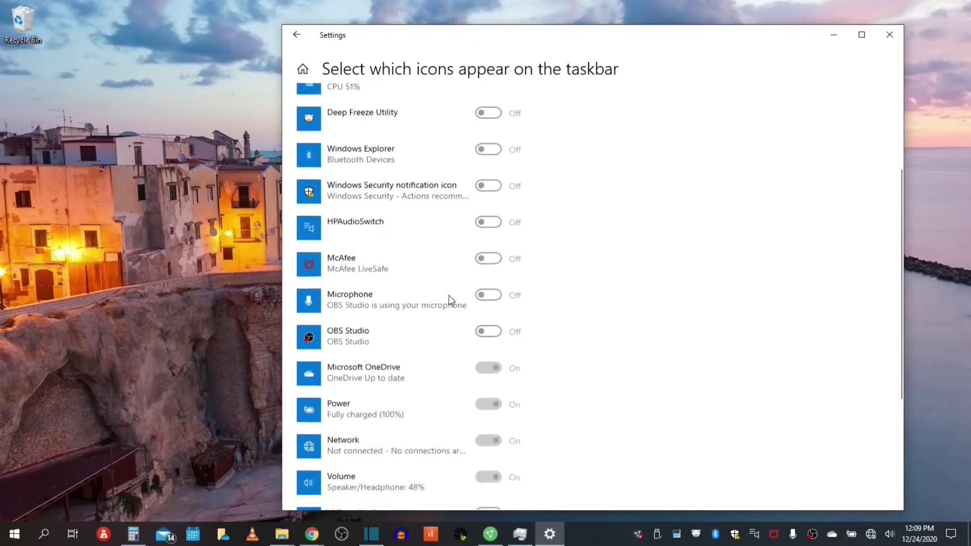
scroll(448, 295, up, 5)
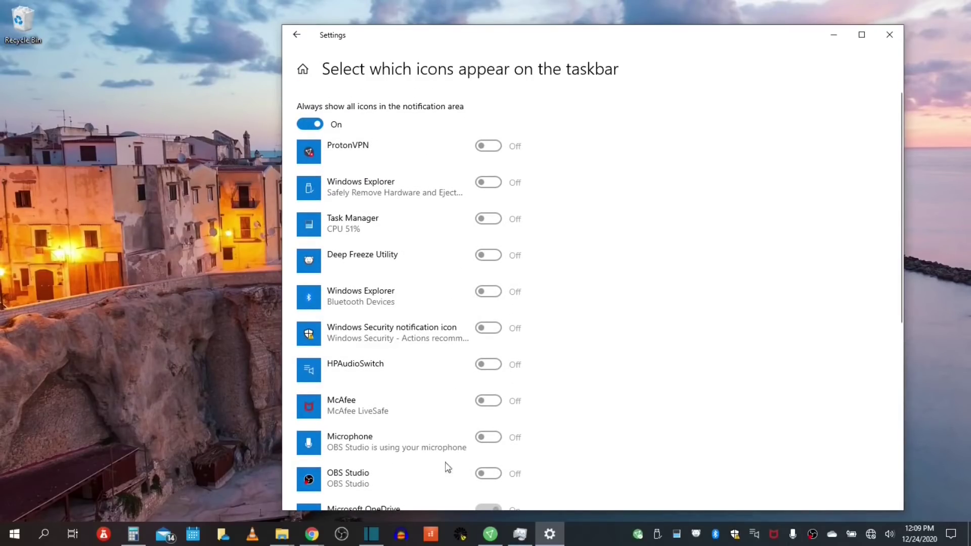
click(310, 124)
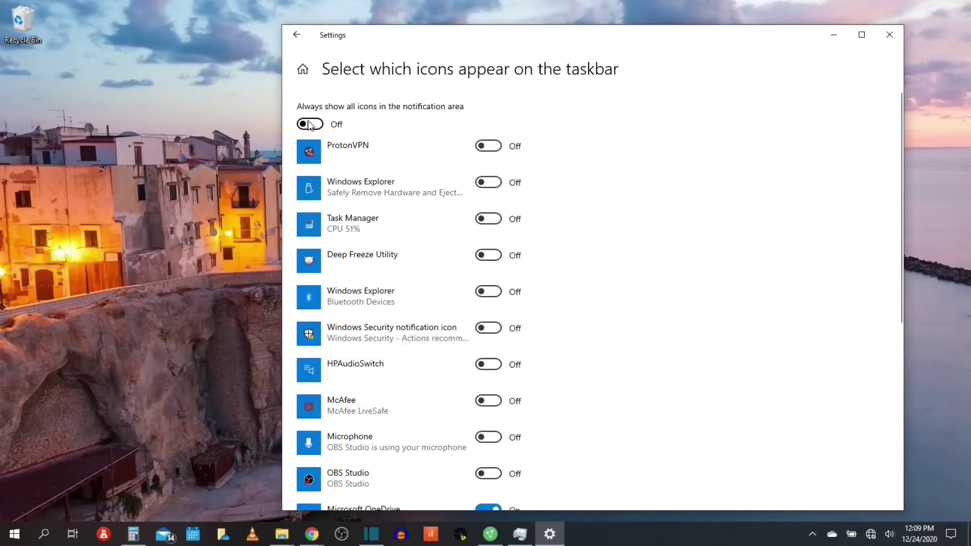
click(812, 535)
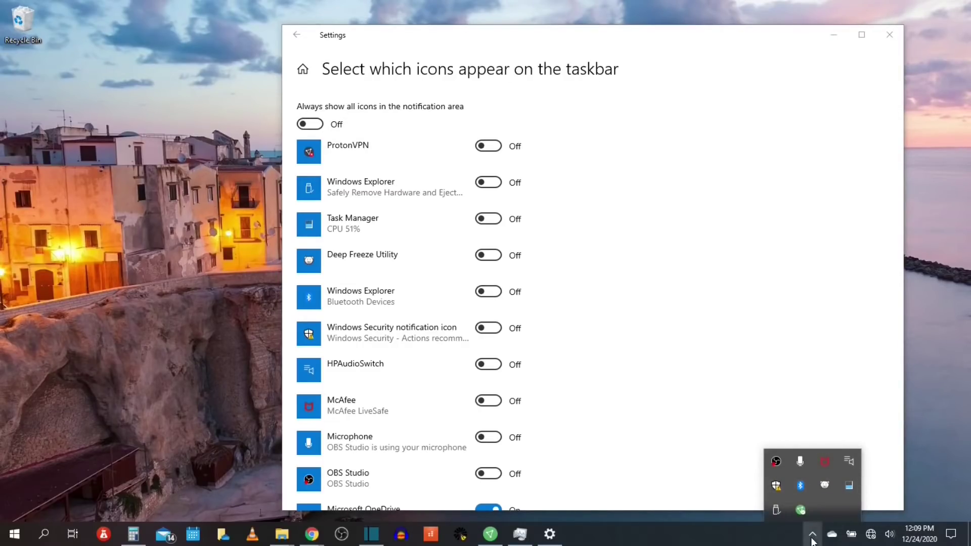
click(812, 535)
click(306, 124)
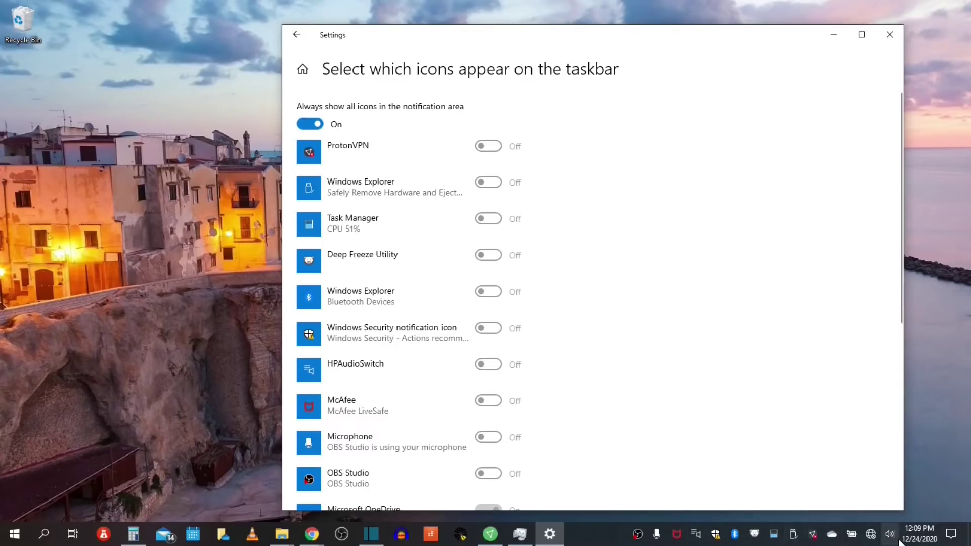
key(alt+Left)
Step: In 'Turn system icons on or off', switch Clock and Volume off and back on
click(556, 299)
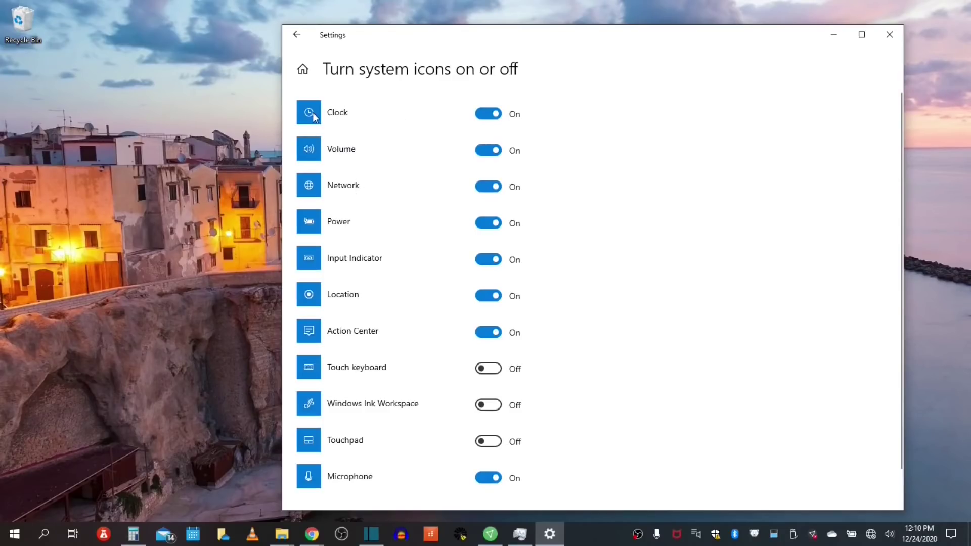
click(489, 121)
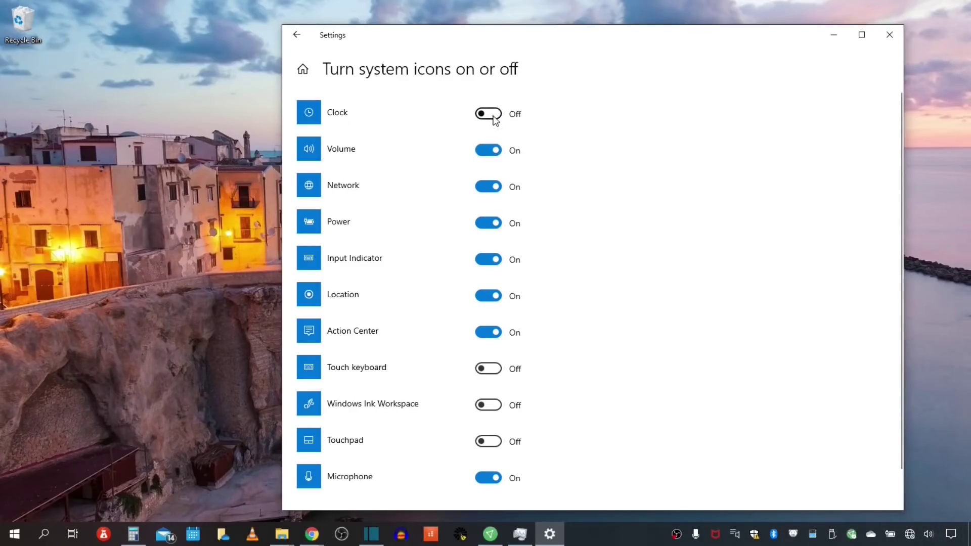
click(494, 117)
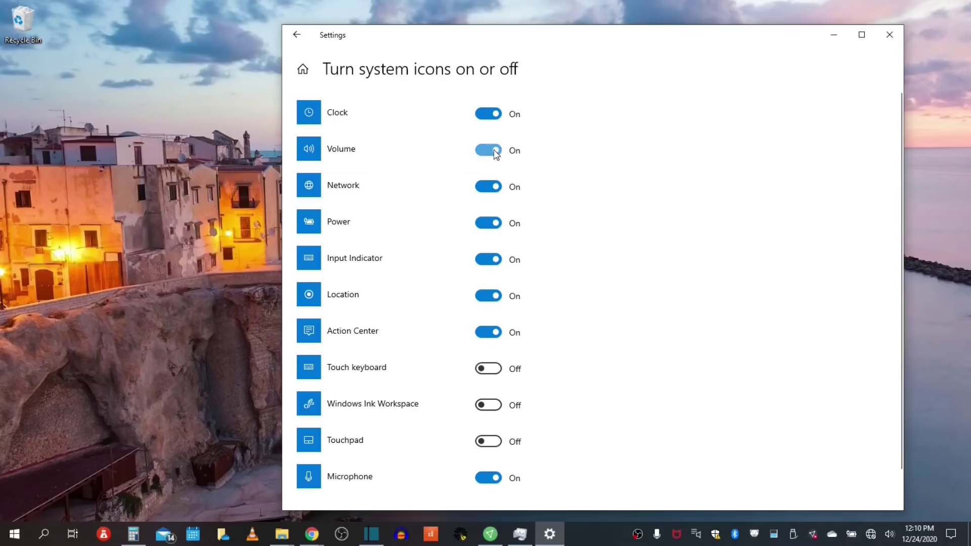
click(491, 151)
click(491, 152)
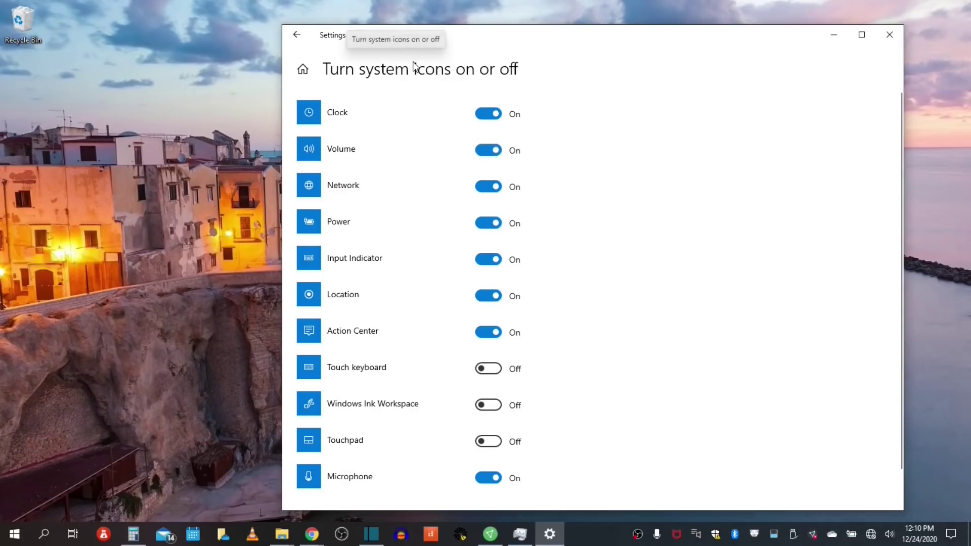
key(alt+Left)
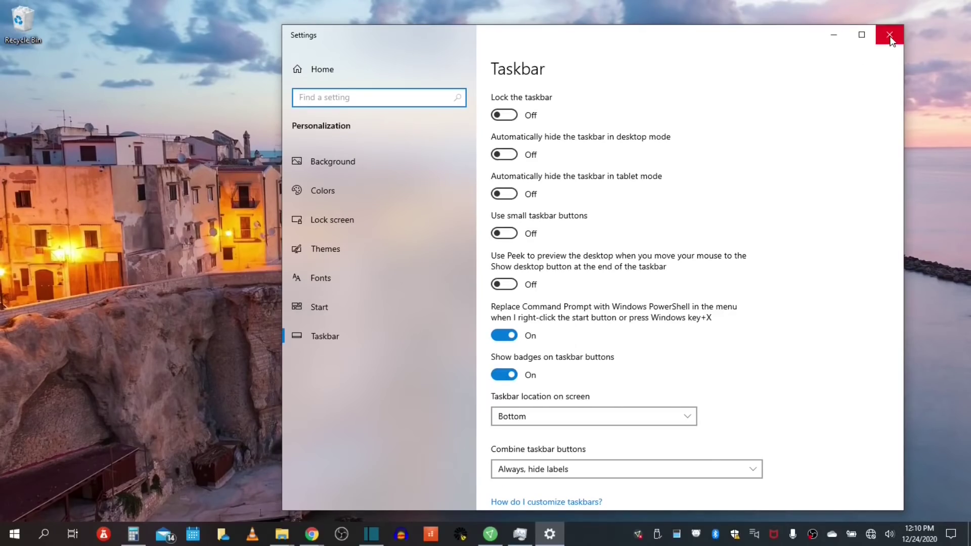
Step: Close the Settings window to return to the desktop
click(890, 37)
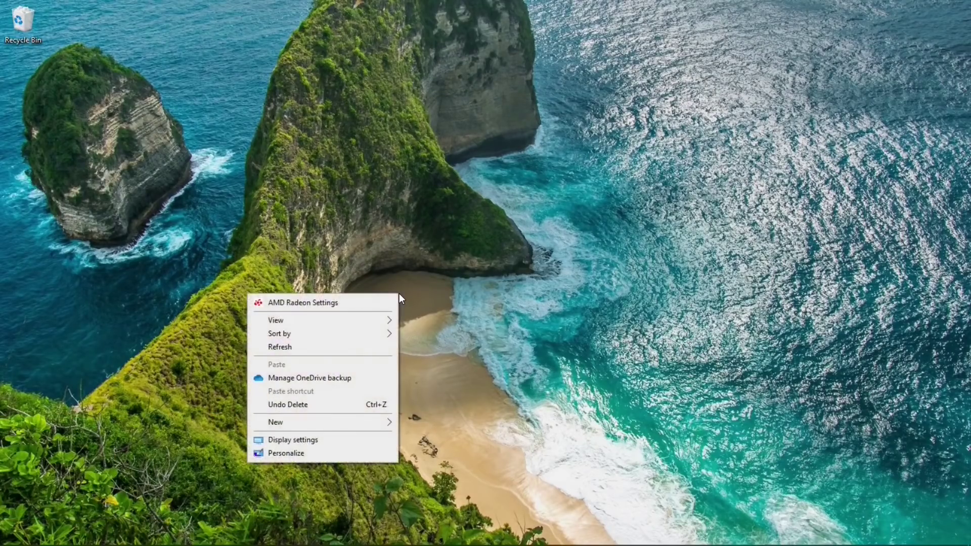
mouse_move(296, 424)
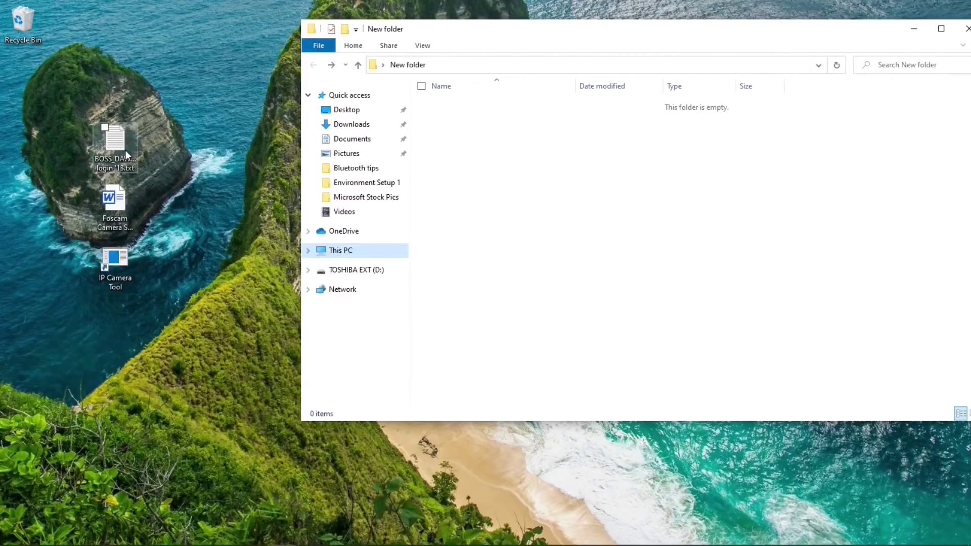
Step: Move the login .txt file and Foscam Camera Setup 6.27.12.doc from the desktop into New folder, replacing the existing copy
drag(121, 147, 578, 178)
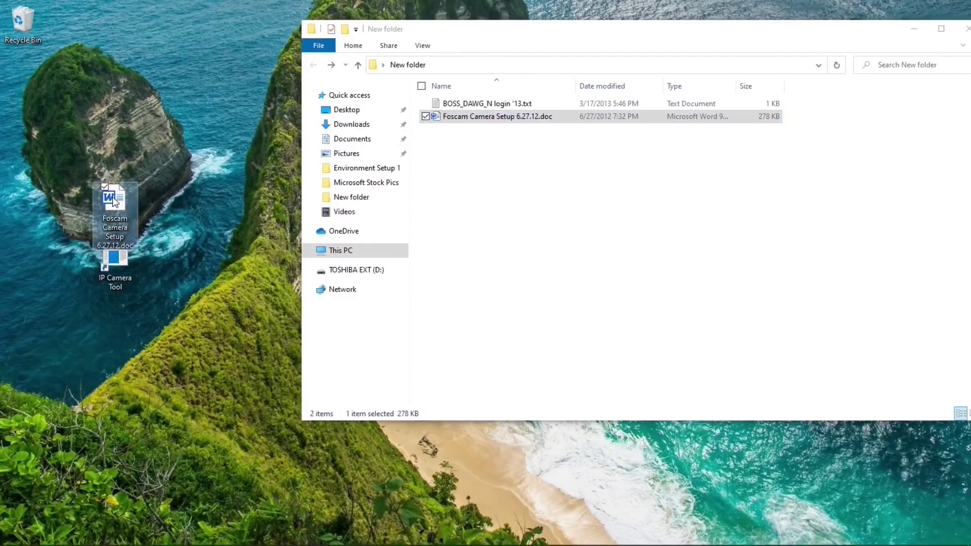
right_click(114, 196)
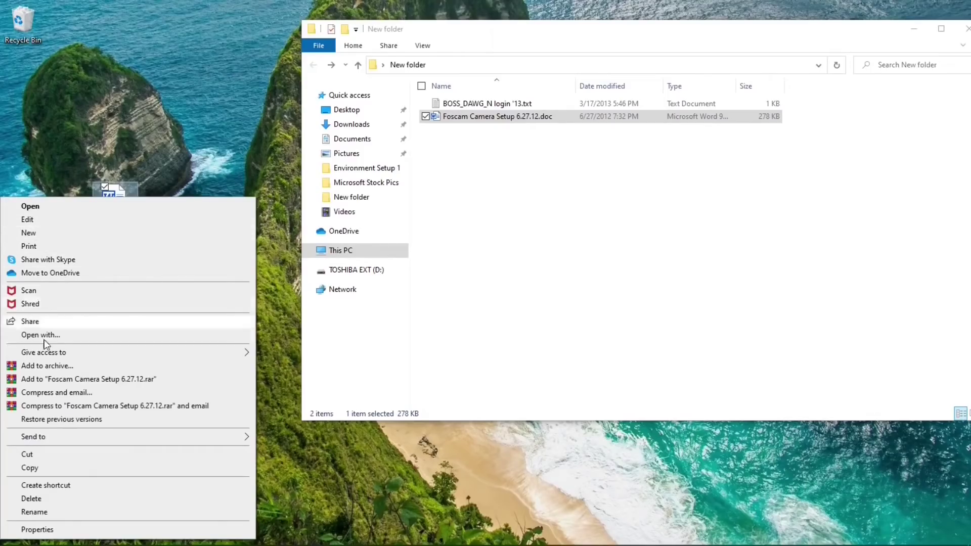
click(25, 457)
right_click(584, 209)
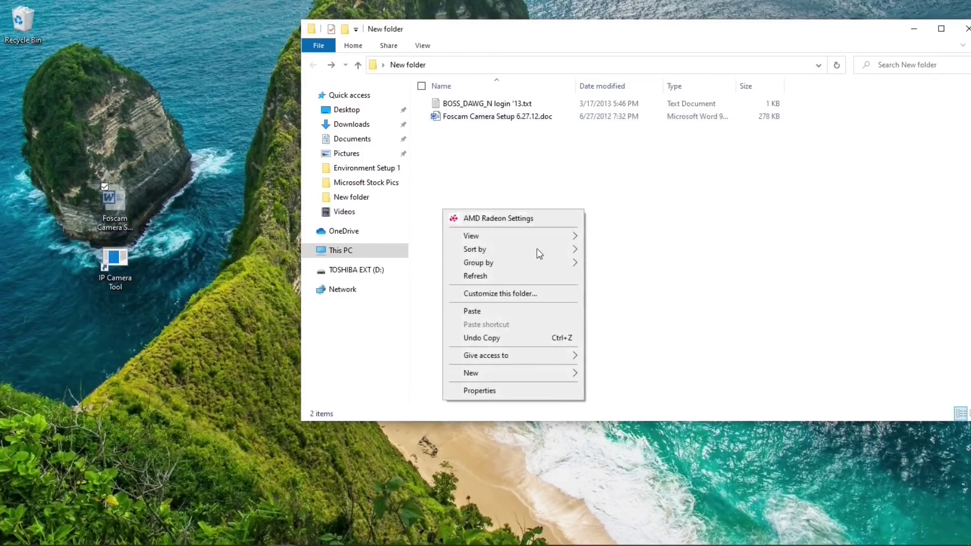
click(471, 312)
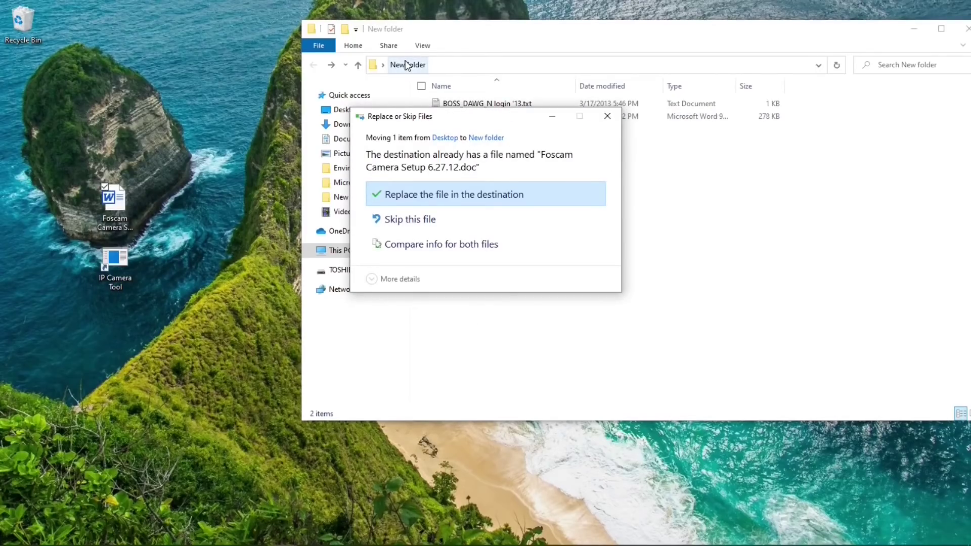
click(445, 198)
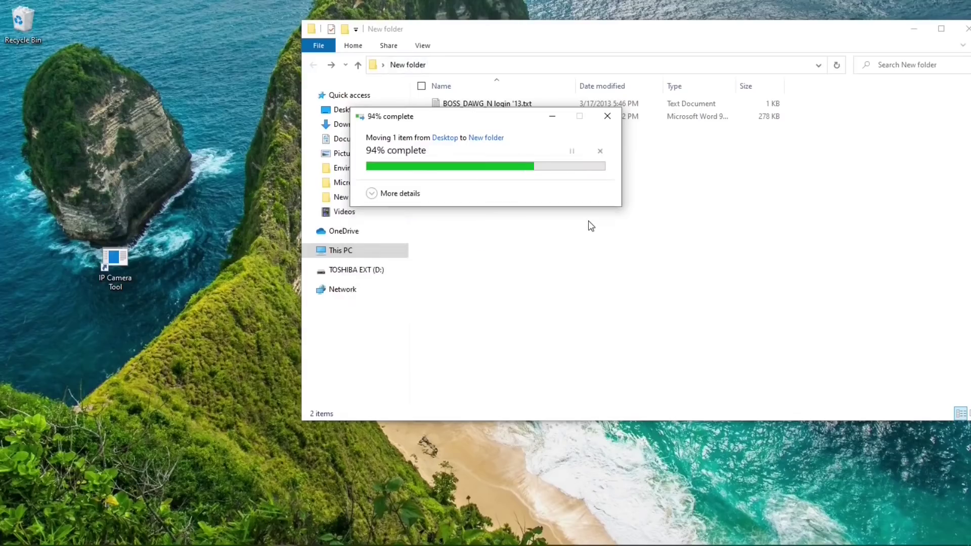
Step: Create a subfolder and move the three files into it, then pin it to Quick access and unpin it
right_click(555, 197)
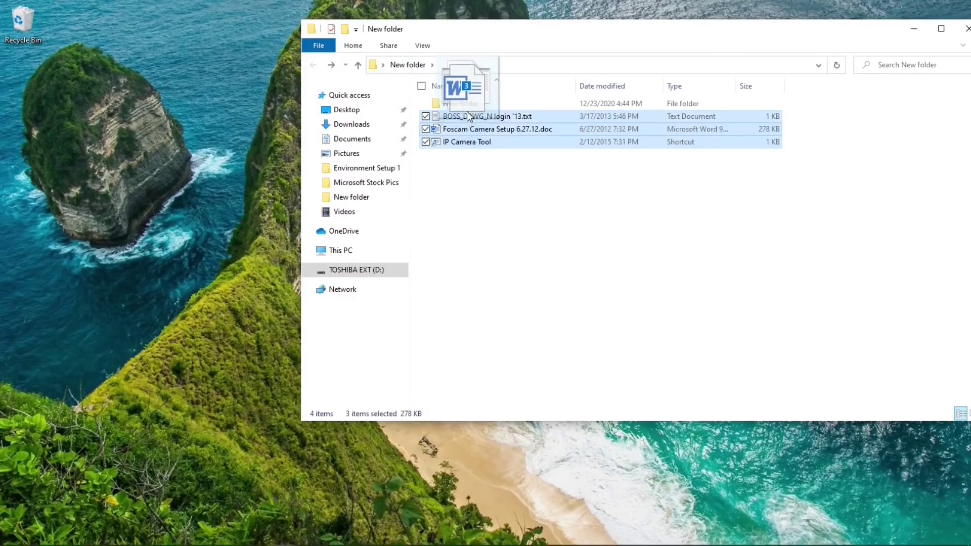
drag(466, 114, 466, 108)
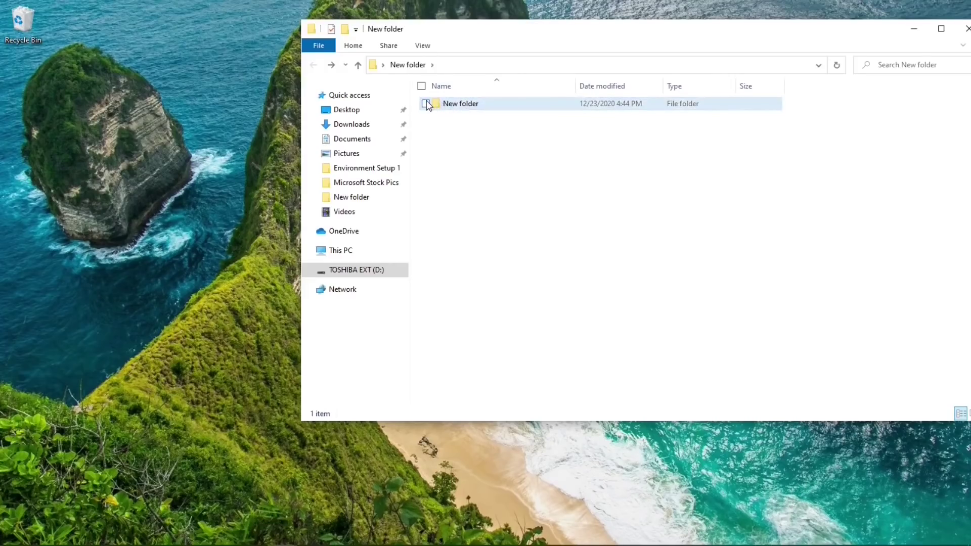
drag(435, 102, 390, 129)
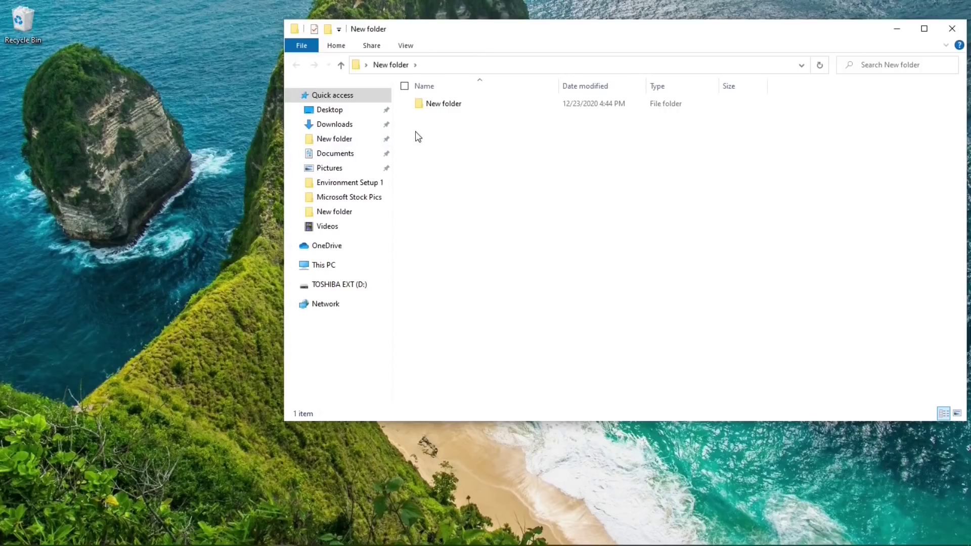
right_click(339, 143)
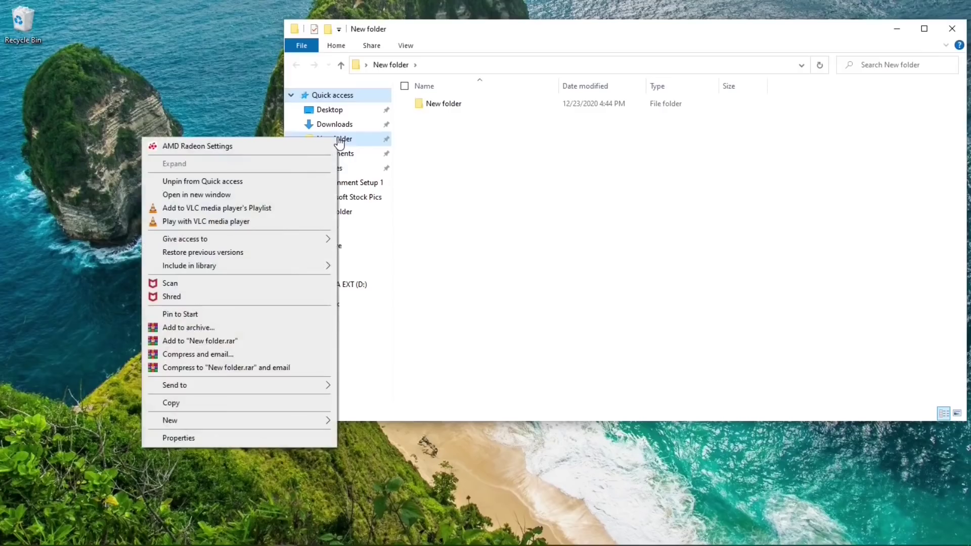
click(228, 181)
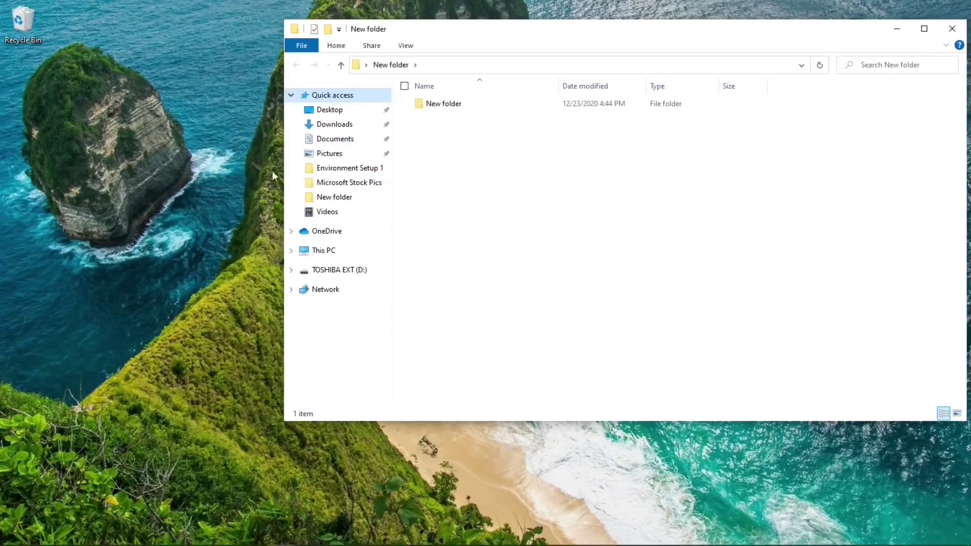